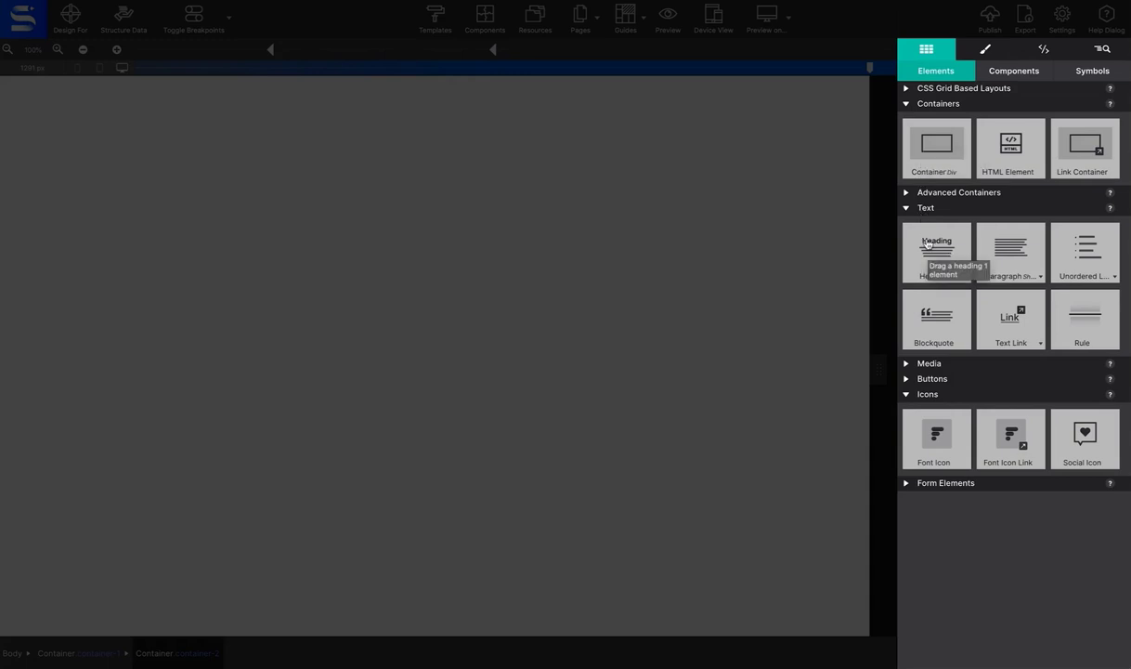
Add a Heading 1, a long lorem-ipsum paragraph and a Button Link, then select the heading
{"action": "left_click", "coordinate": [928, 243]}
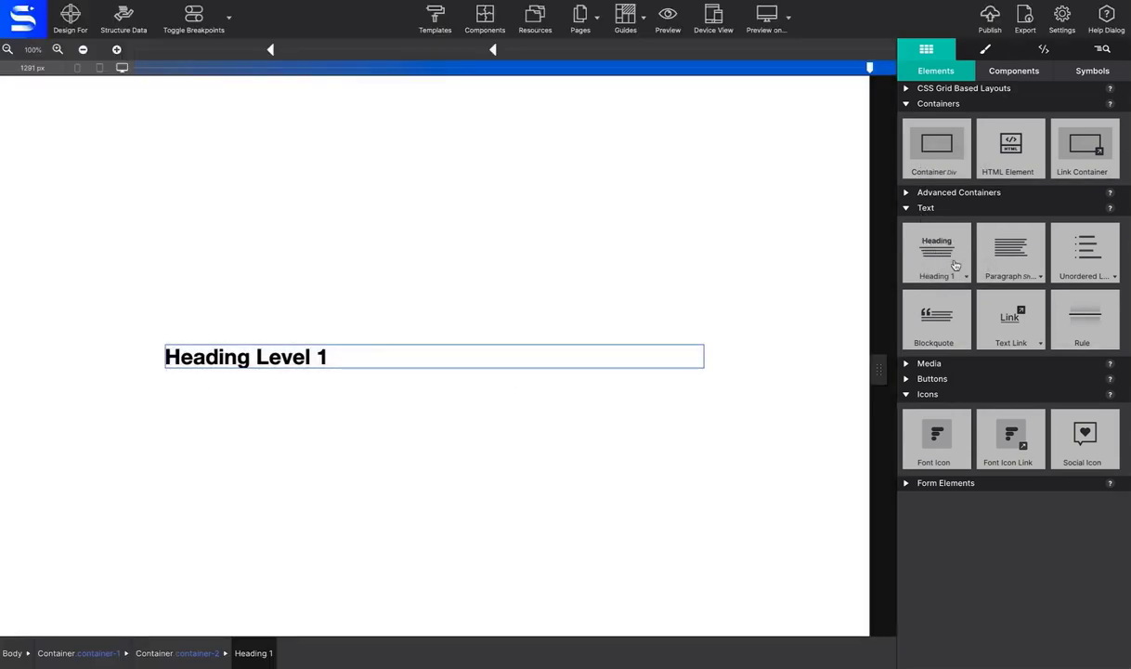
{"action": "left_click", "coordinate": [990, 265]}
{"action": "left_click", "coordinate": [1008, 310]}
{"action": "left_click_drag", "start_coordinate": [1011, 251], "coordinate": [554, 375]}
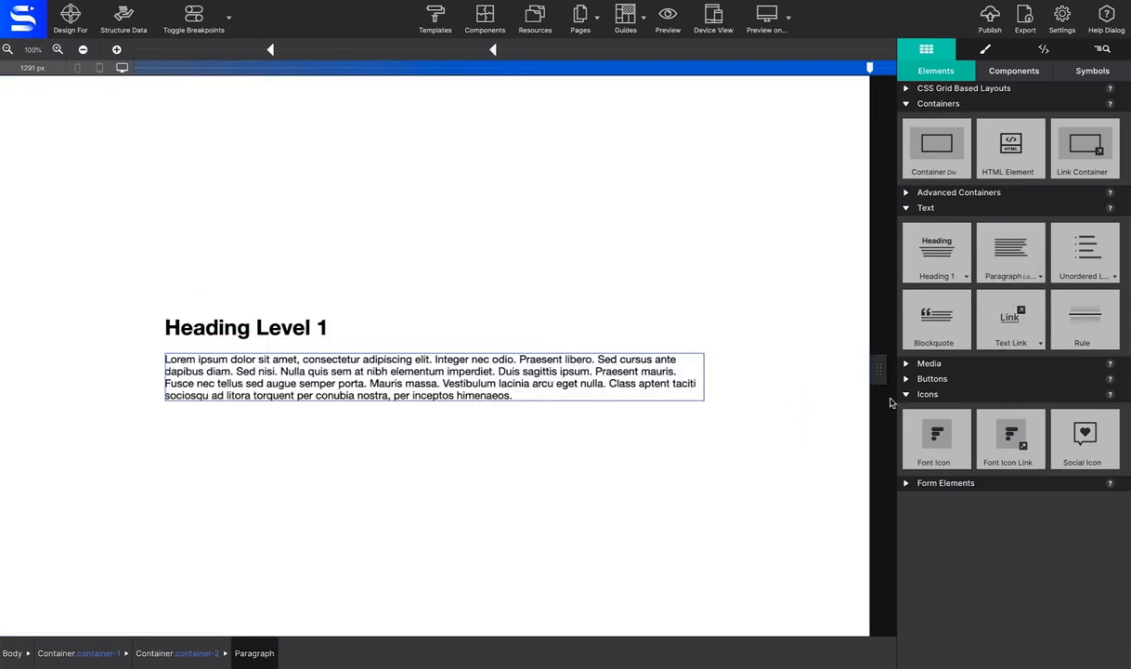
{"action": "left_click", "coordinate": [929, 378]}
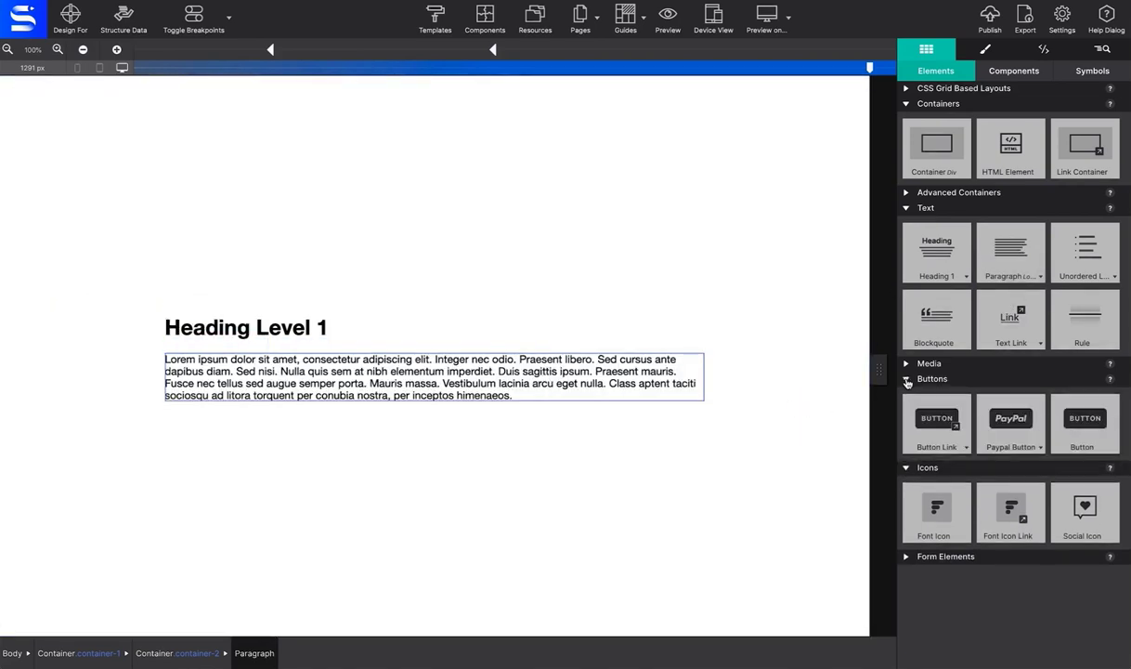
{"action": "left_click", "coordinate": [932, 421]}
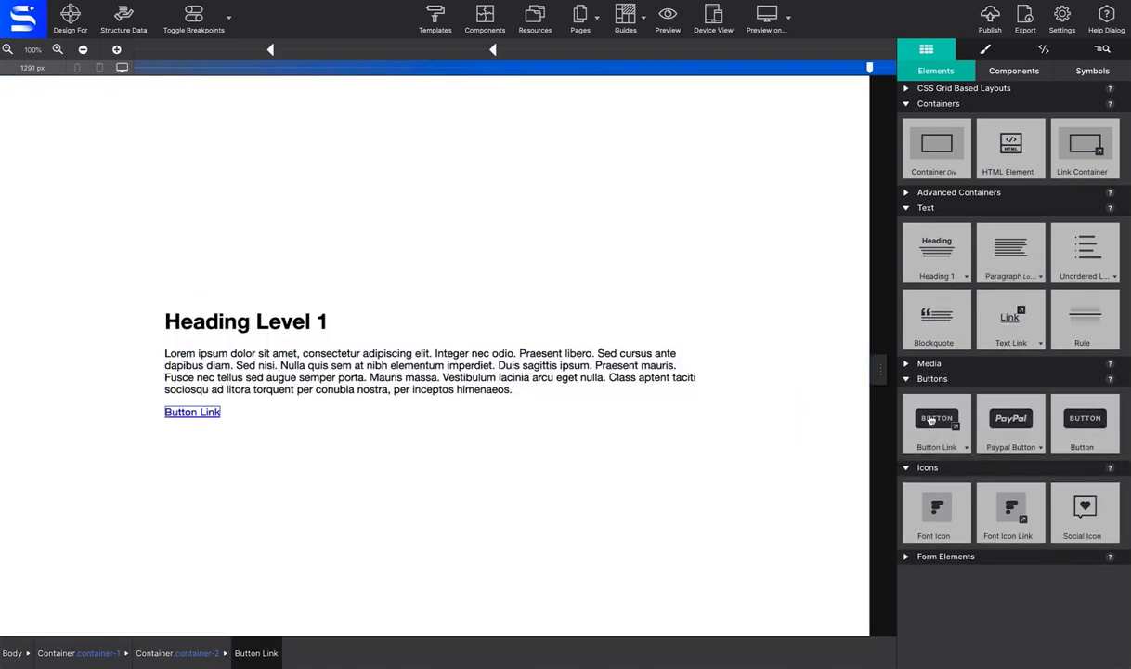
{"action": "left_click", "coordinate": [299, 322]}
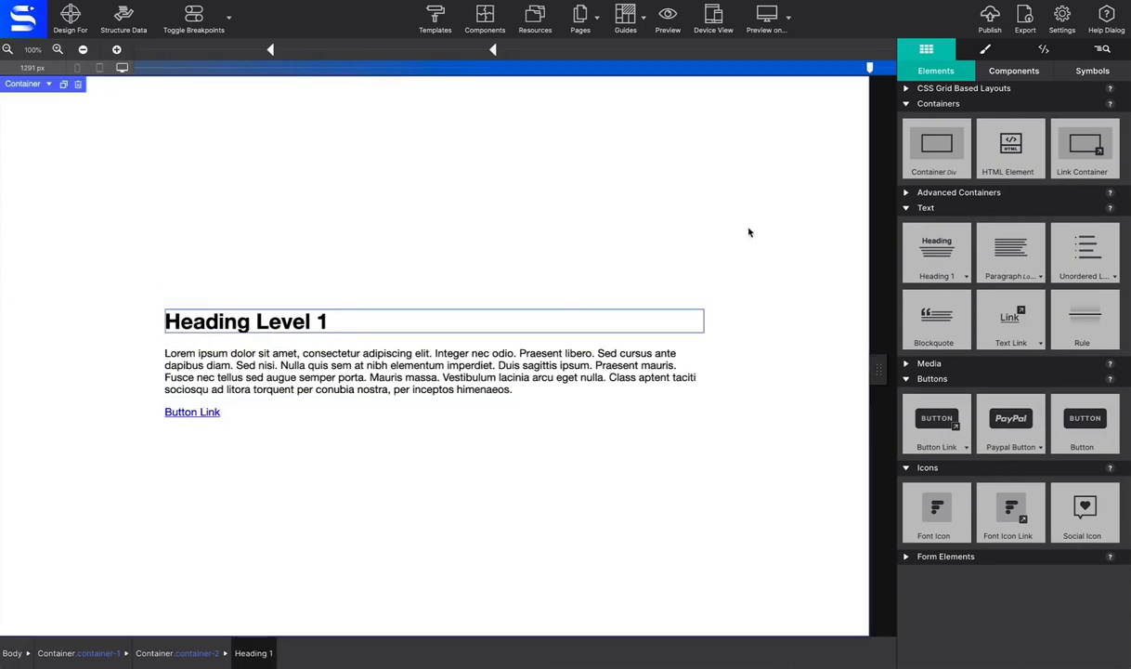
In the heading's Typography styles, set the font to Poppins with Helvetica as fallback
{"action": "left_click", "coordinate": [992, 51]}
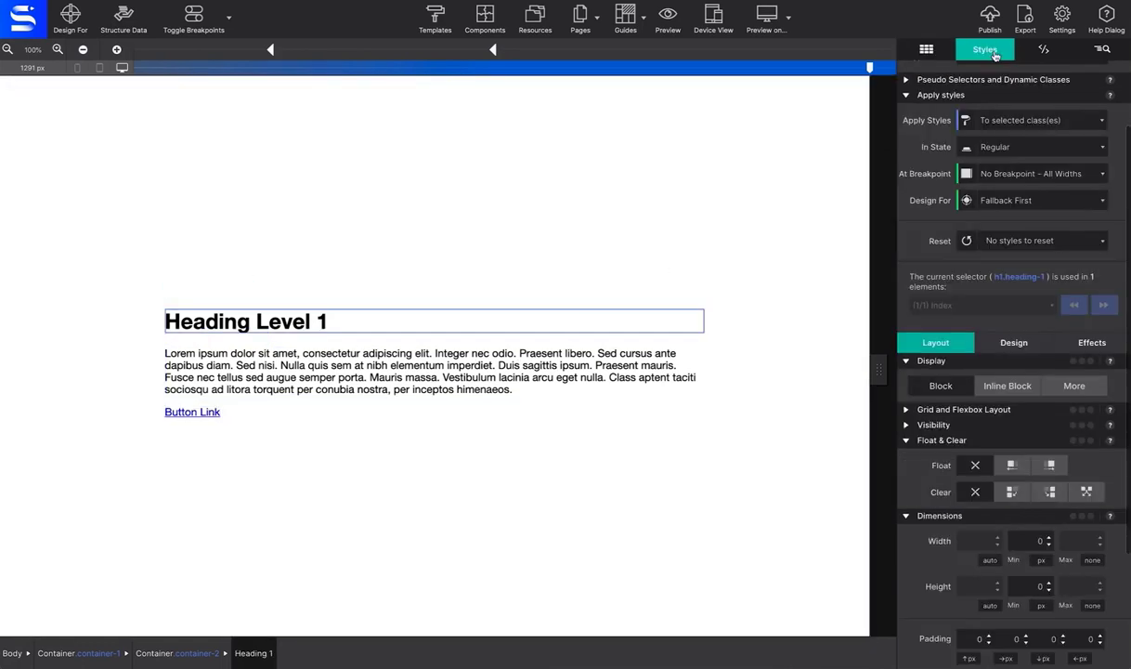
{"action": "left_click", "coordinate": [1013, 344]}
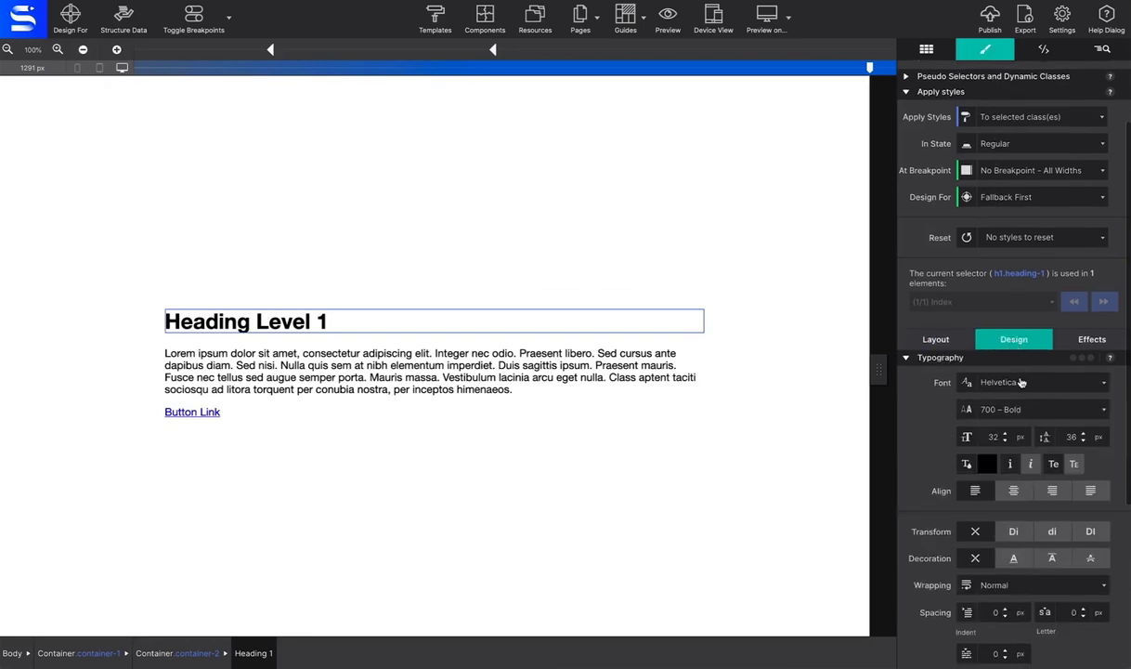
{"action": "left_click", "coordinate": [1022, 381]}
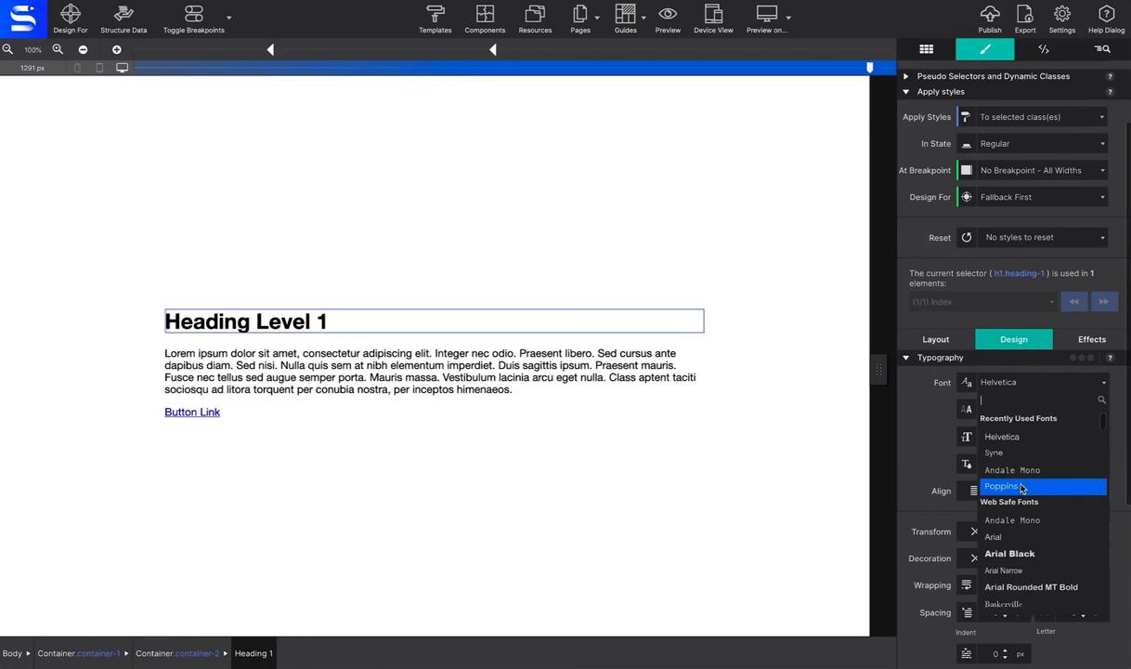
{"action": "left_click", "coordinate": [1025, 479]}
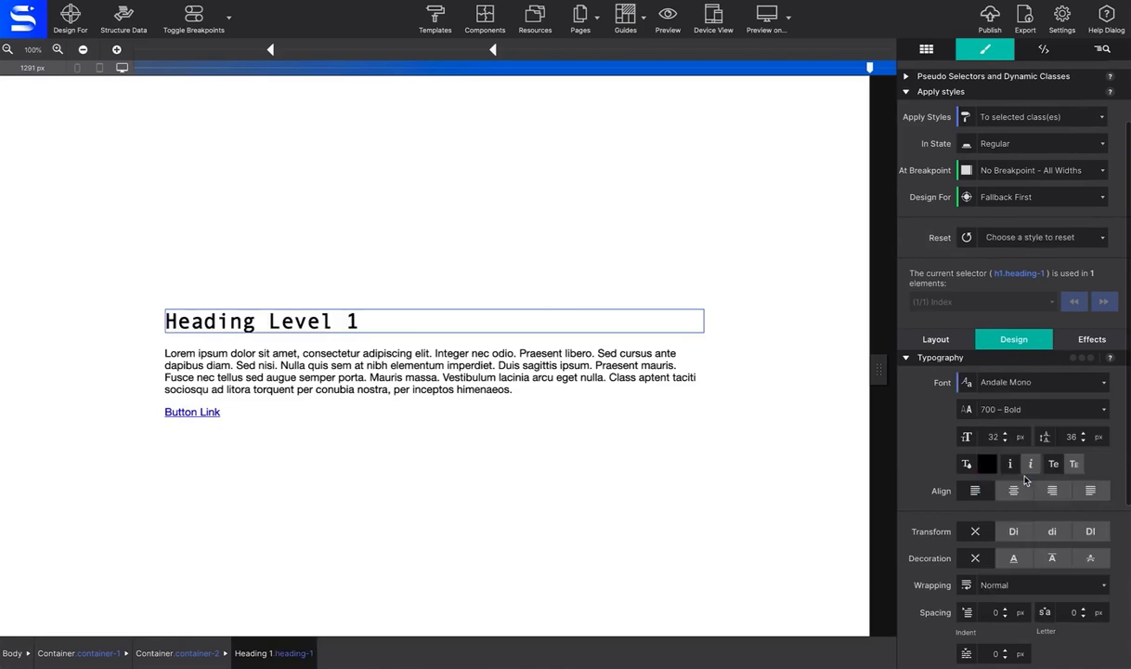
{"action": "left_click", "coordinate": [1027, 385]}
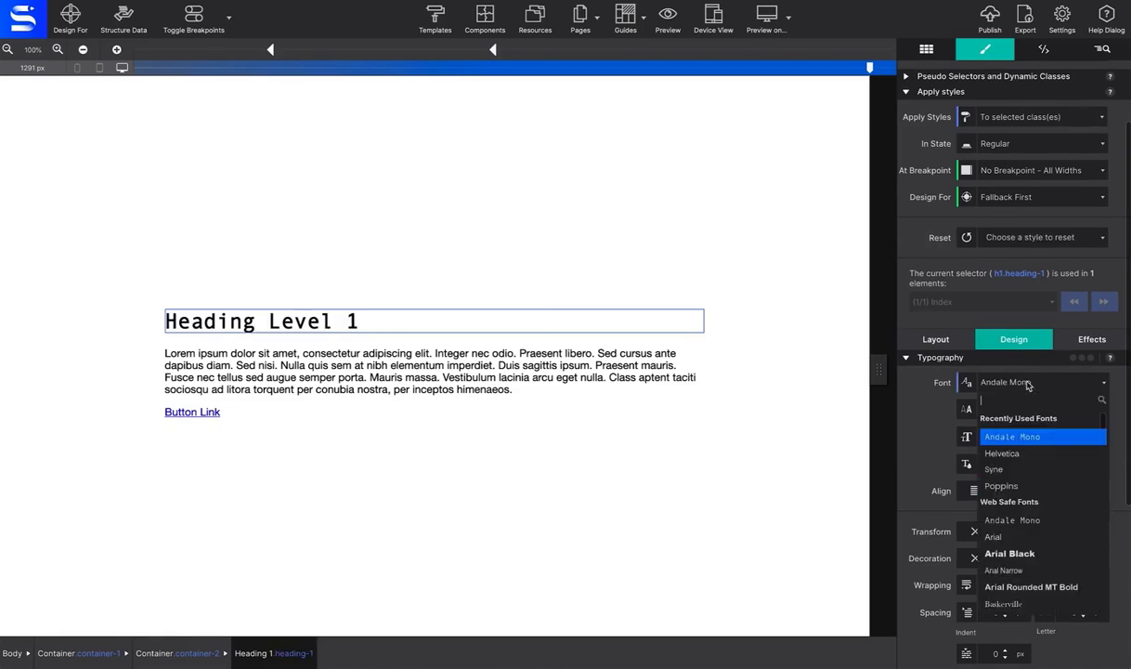
{"action": "left_click", "coordinate": [1012, 490]}
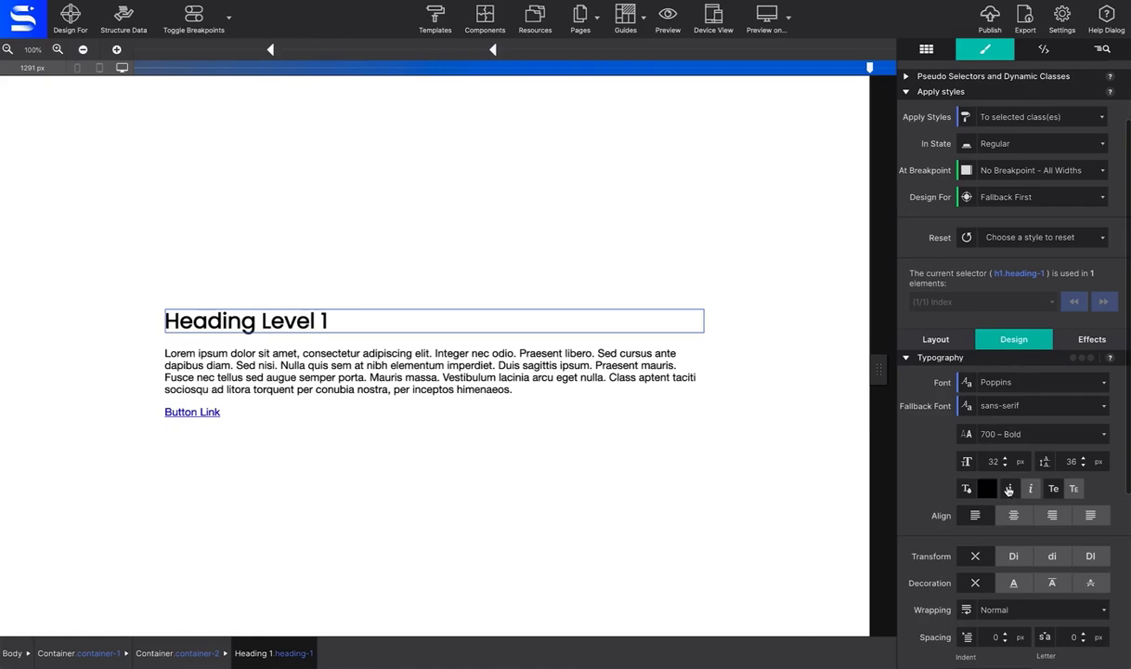
{"action": "left_click", "coordinate": [1041, 409]}
{"action": "type", "text": "hel"}
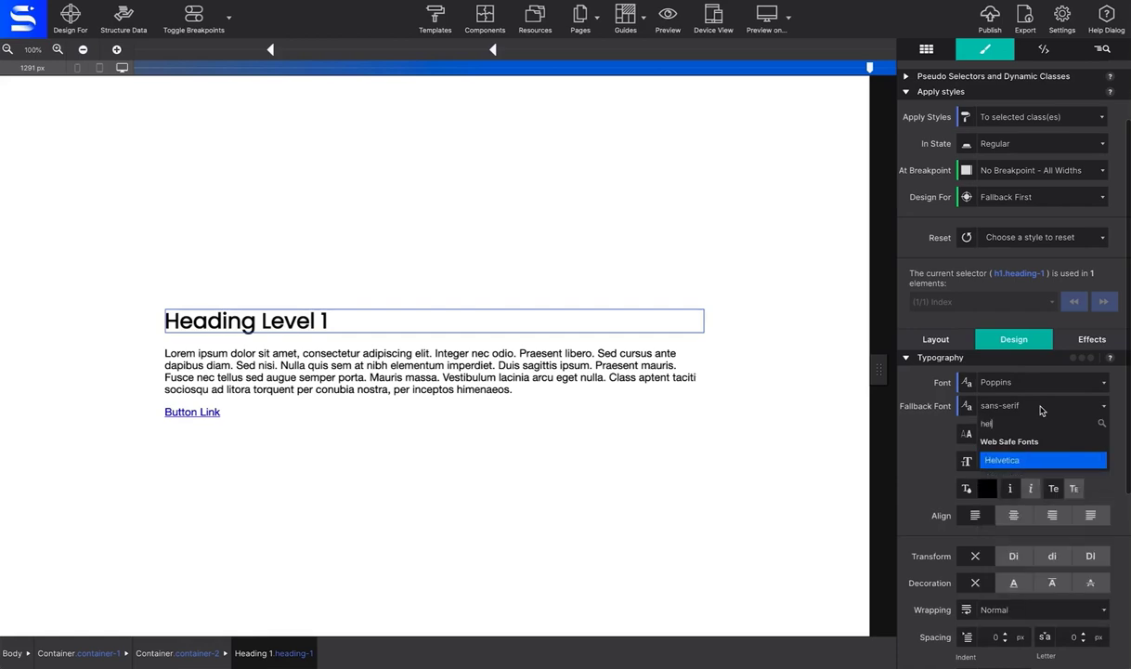
{"action": "key", "text": "Return"}
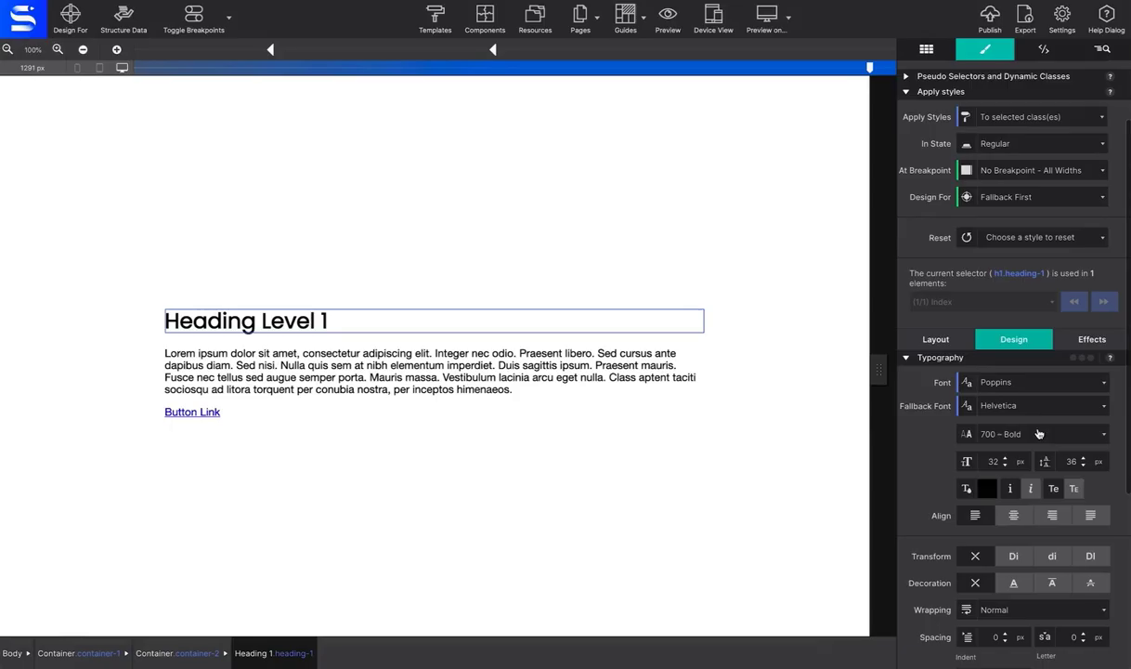
Set the heading's font weight to 700 – Bold
{"action": "left_click", "coordinate": [1040, 433]}
{"action": "left_click", "coordinate": [1036, 450]}
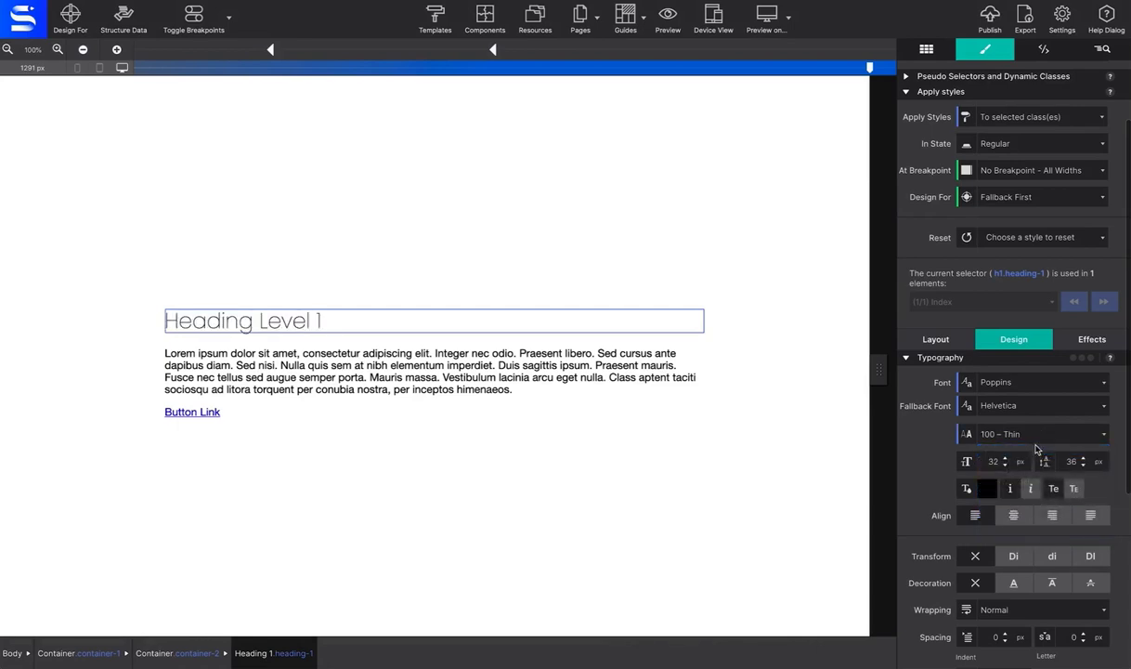
{"action": "left_click", "coordinate": [988, 432]}
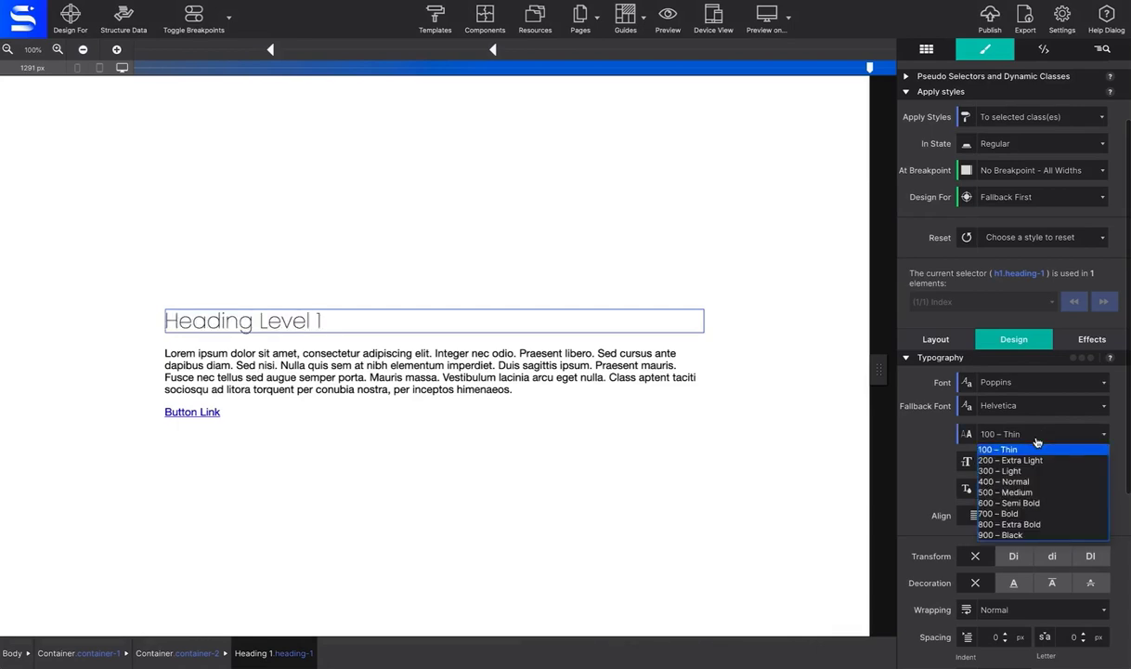
{"action": "left_click", "coordinate": [1031, 514]}
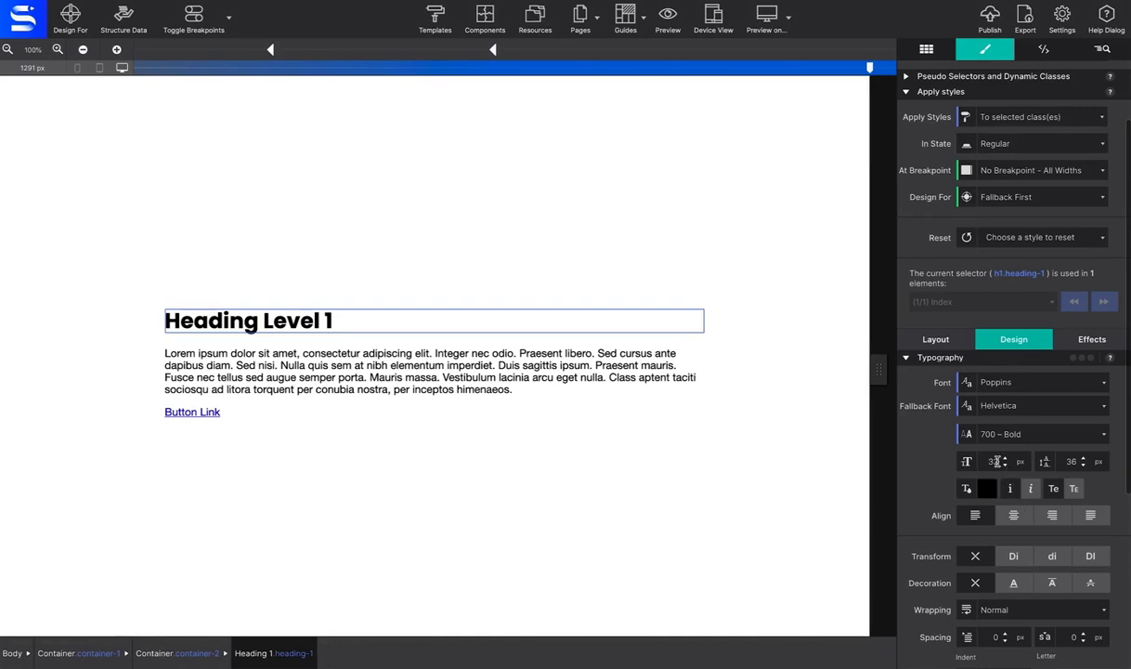
Enlarge the heading's font size to 52 px
{"action": "left_click", "coordinate": [1007, 462]}
{"action": "left_click", "coordinate": [1008, 462]}
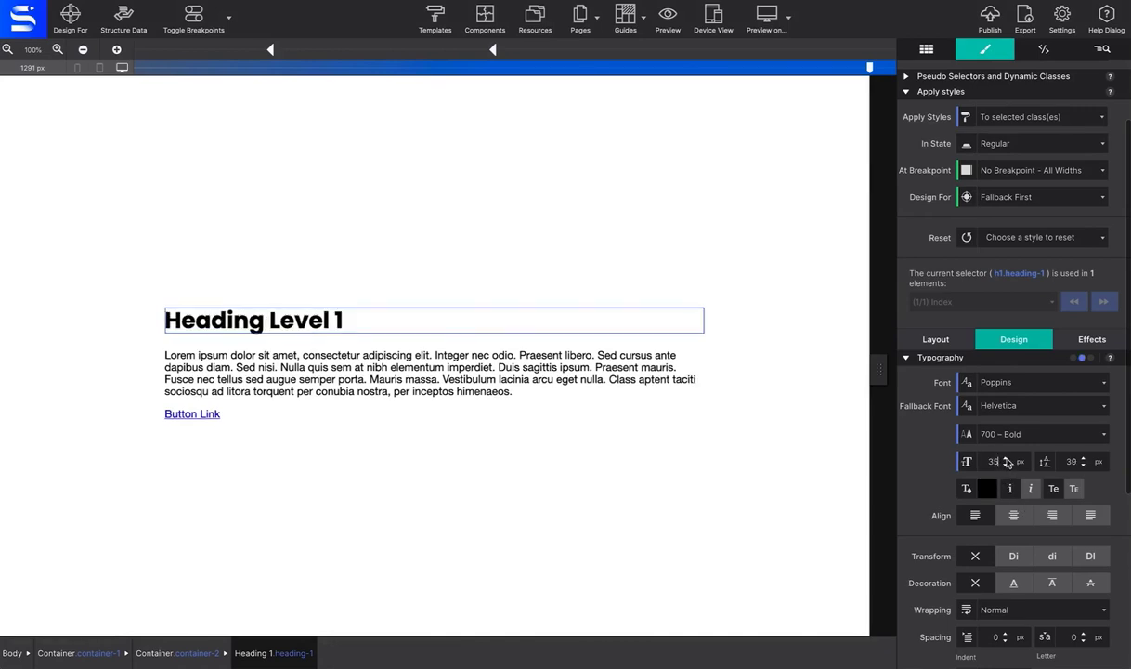
{"action": "left_click", "coordinate": [1008, 461]}
{"action": "left_click", "coordinate": [1008, 461]}
{"action": "left_click", "coordinate": [1008, 462]}
{"action": "left_click", "coordinate": [1008, 462]}
{"action": "left_click", "coordinate": [1007, 462]}
{"action": "left_click", "coordinate": [1008, 461]}
{"action": "left_click", "coordinate": [1007, 461]}
{"action": "left_click", "coordinate": [1008, 461]}
{"action": "left_click", "coordinate": [1008, 462]}
{"action": "left_click", "coordinate": [1008, 462]}
{"action": "left_click", "coordinate": [1008, 462]}
{"action": "left_click", "coordinate": [1007, 461]}
{"action": "left_click", "coordinate": [1008, 461]}
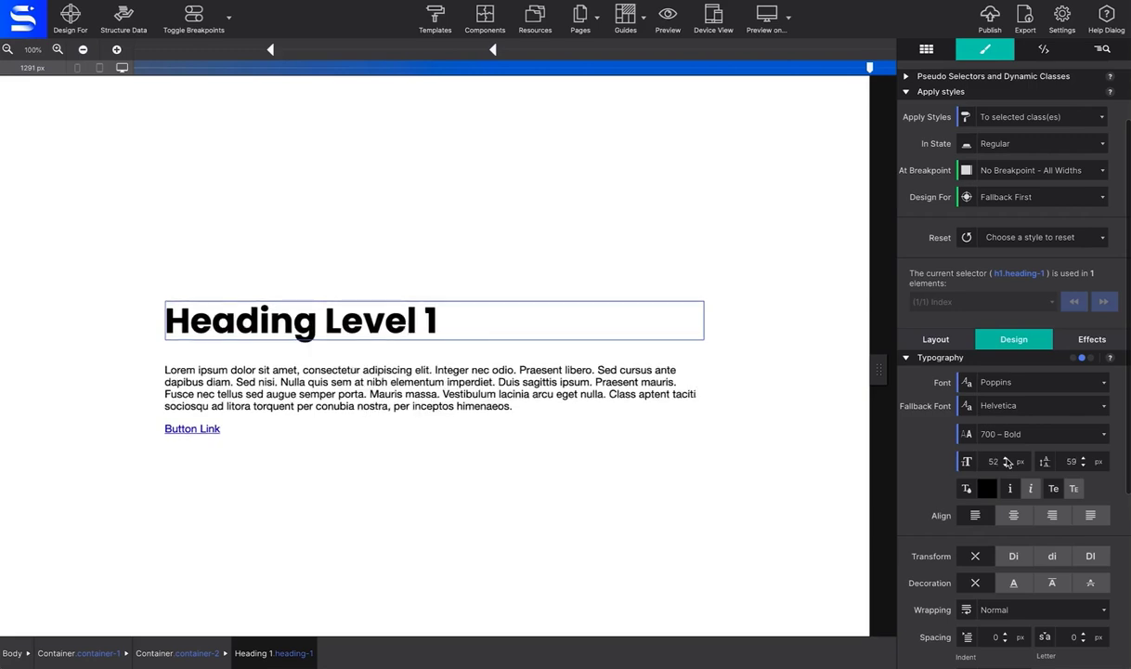
{"action": "left_click", "coordinate": [1008, 462]}
{"action": "left_click", "coordinate": [1008, 462]}
{"action": "double_click", "coordinate": [993, 462]}
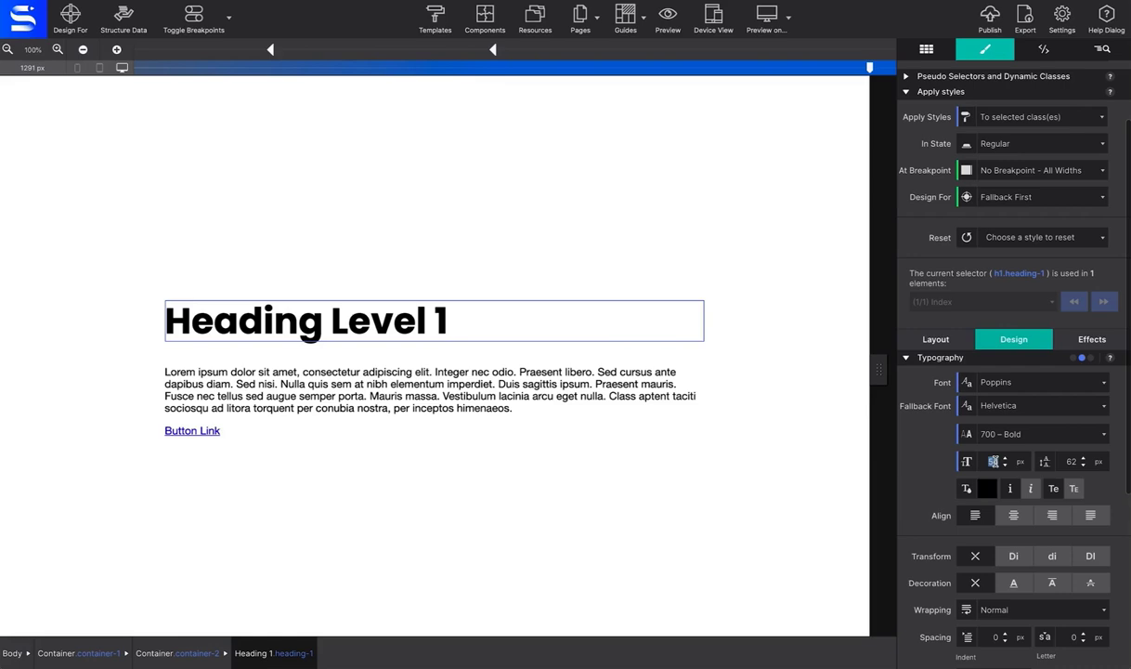
{"action": "type", "text": "52"}
{"action": "left_click", "coordinate": [987, 489]}
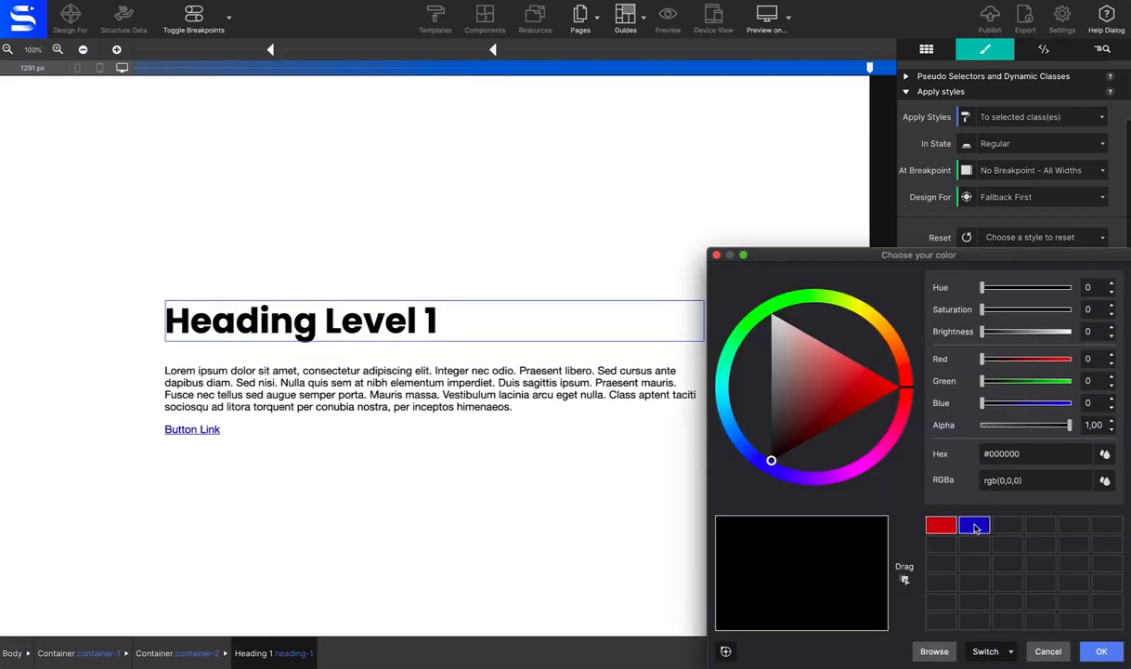
Make the heading text blue (#0a1cbf) and centre-align it
{"action": "left_click", "coordinate": [973, 526]}
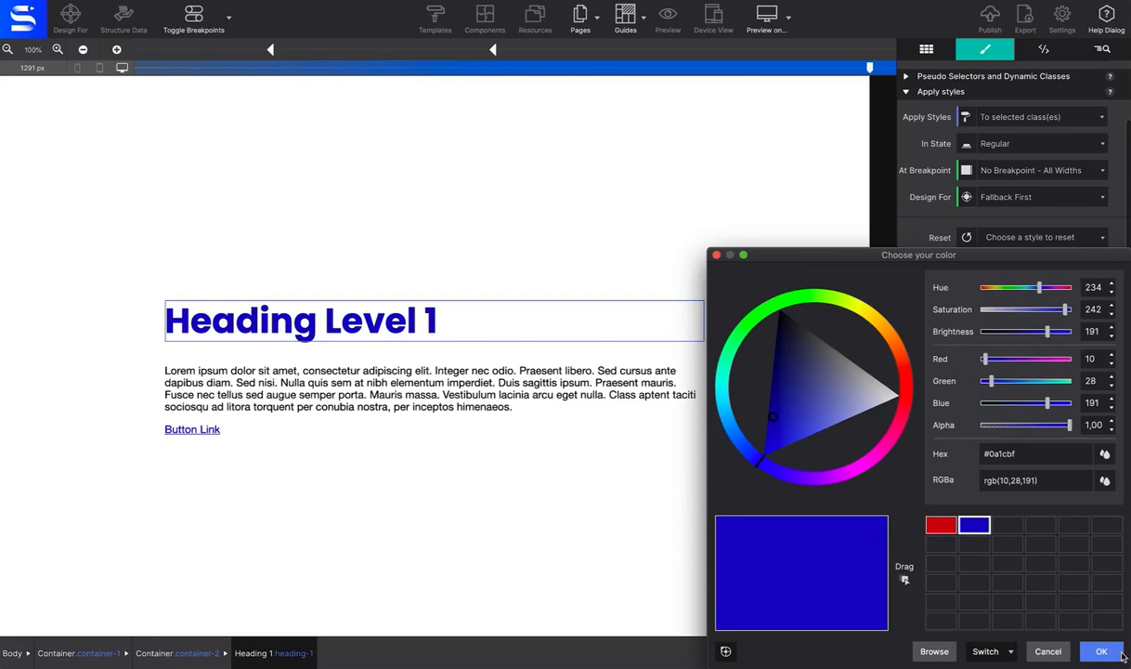
{"action": "left_click", "coordinate": [1122, 655]}
{"action": "left_click", "coordinate": [1013, 516]}
Left-align the heading and leave its text transform at None
{"action": "left_click", "coordinate": [1043, 519]}
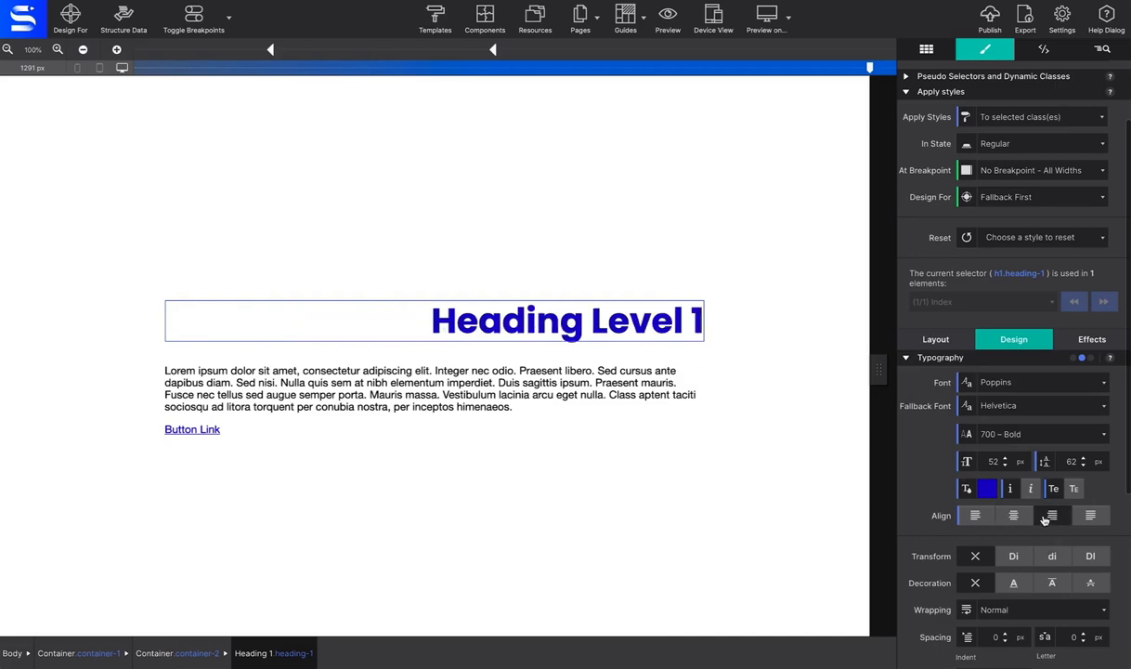
{"action": "left_click", "coordinate": [977, 518]}
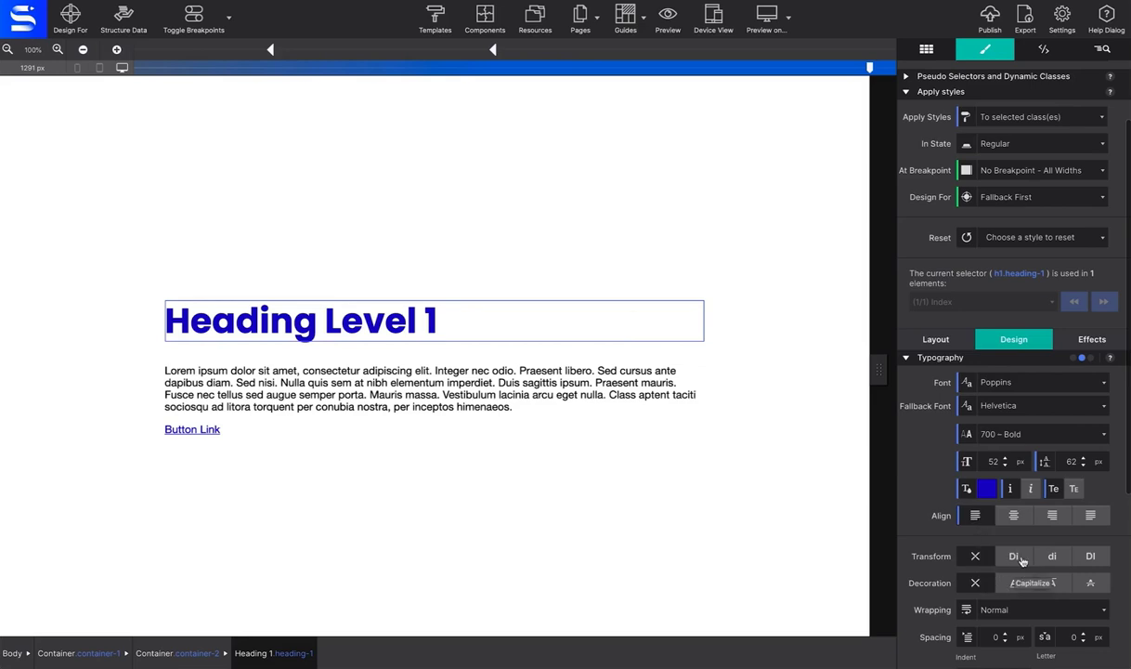
{"action": "left_click", "coordinate": [1055, 560]}
{"action": "left_click", "coordinate": [1092, 556]}
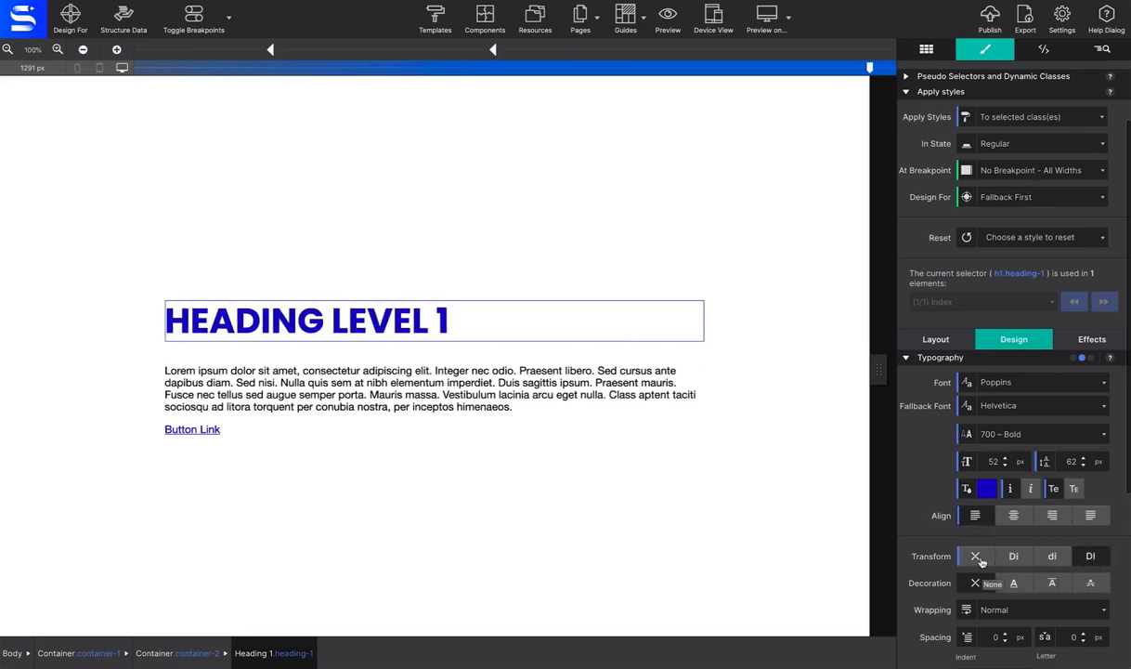
{"action": "left_click", "coordinate": [975, 555]}
Leave the heading with no text decoration after trying underline, overline and strikethrough
{"action": "left_click", "coordinate": [1013, 582]}
{"action": "left_click", "coordinate": [1051, 583]}
{"action": "left_click", "coordinate": [1089, 582]}
{"action": "left_click", "coordinate": [975, 582]}
Keep the heading's text wrapping at normal in the Typography settings
{"action": "scroll", "coordinate": [981, 583], "scroll_direction": "down", "scroll_amount": 5}
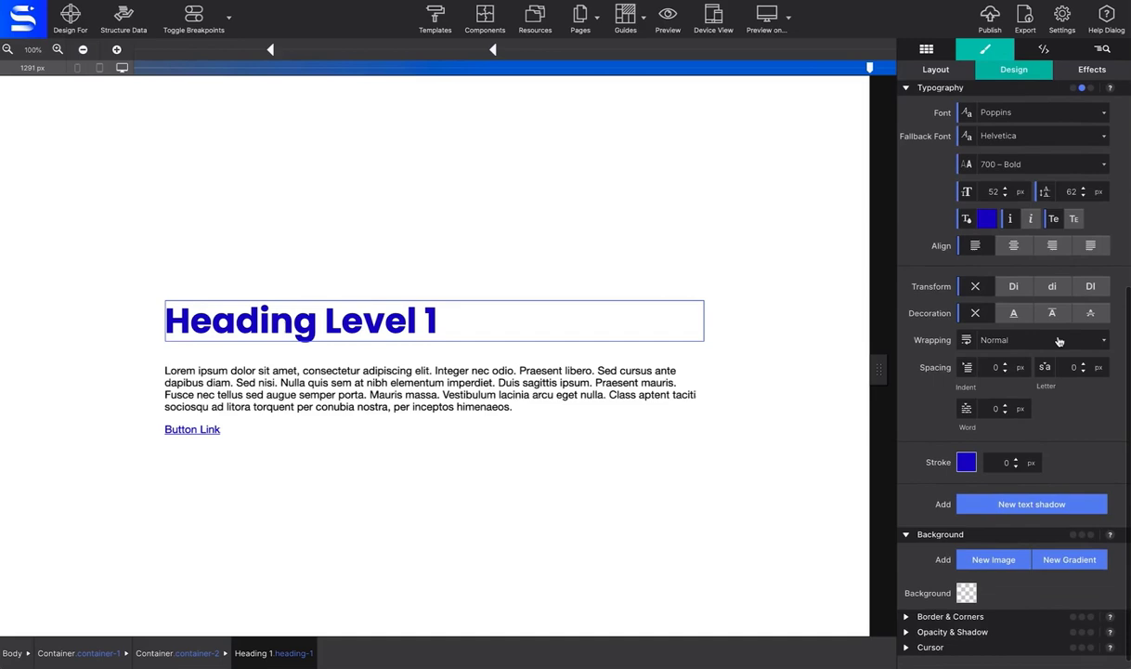
{"action": "left_click", "coordinate": [1058, 341]}
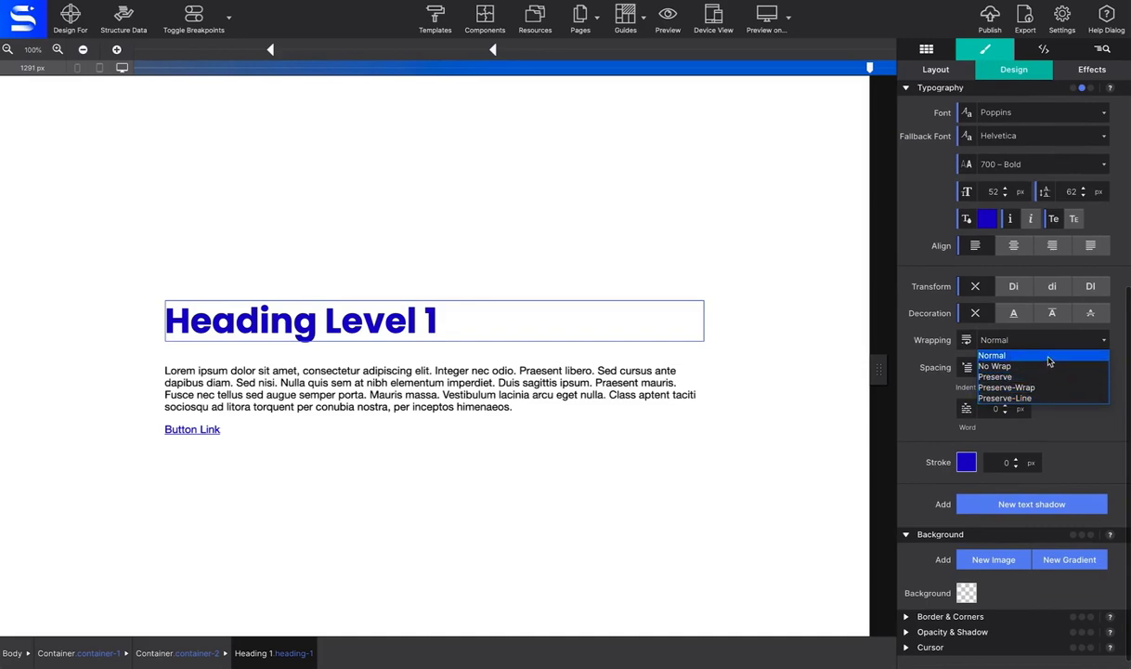
{"action": "left_click", "coordinate": [997, 340]}
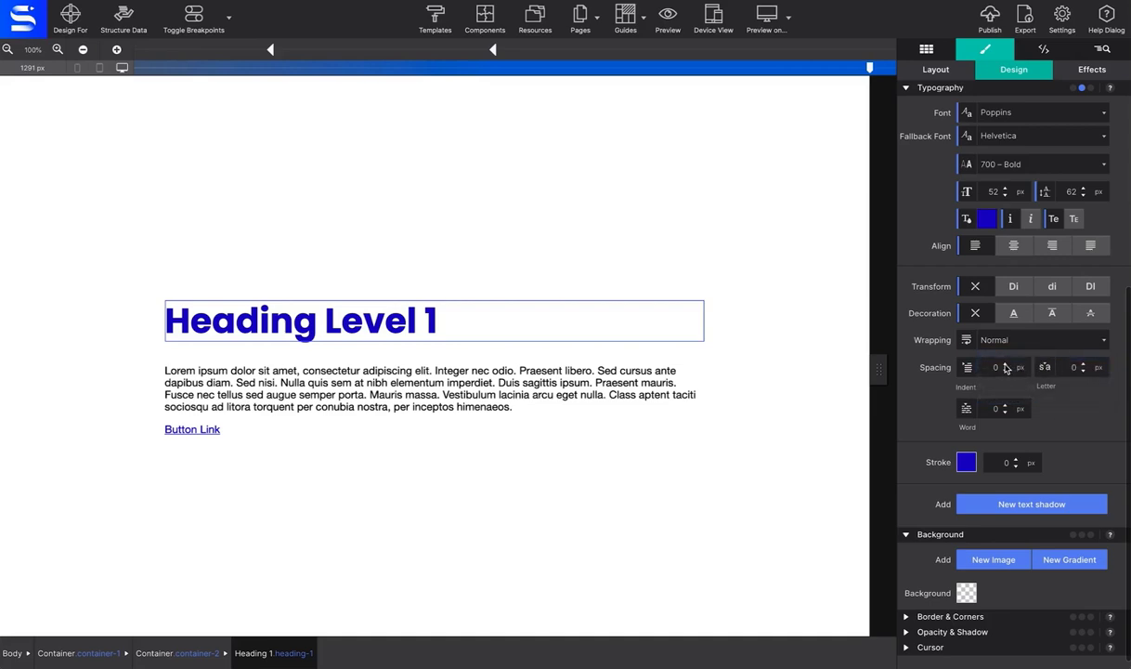
{"action": "scroll", "coordinate": [1005, 369], "scroll_direction": "up", "scroll_amount": 20}
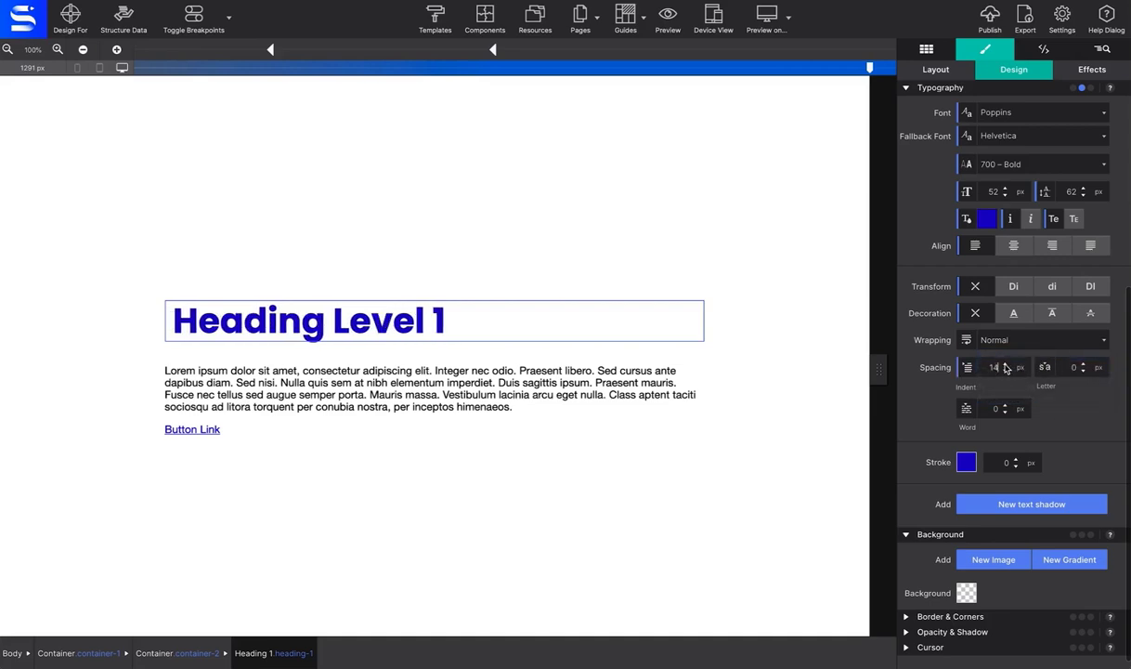
{"action": "scroll", "coordinate": [1004, 368], "scroll_direction": "down", "scroll_amount": 14}
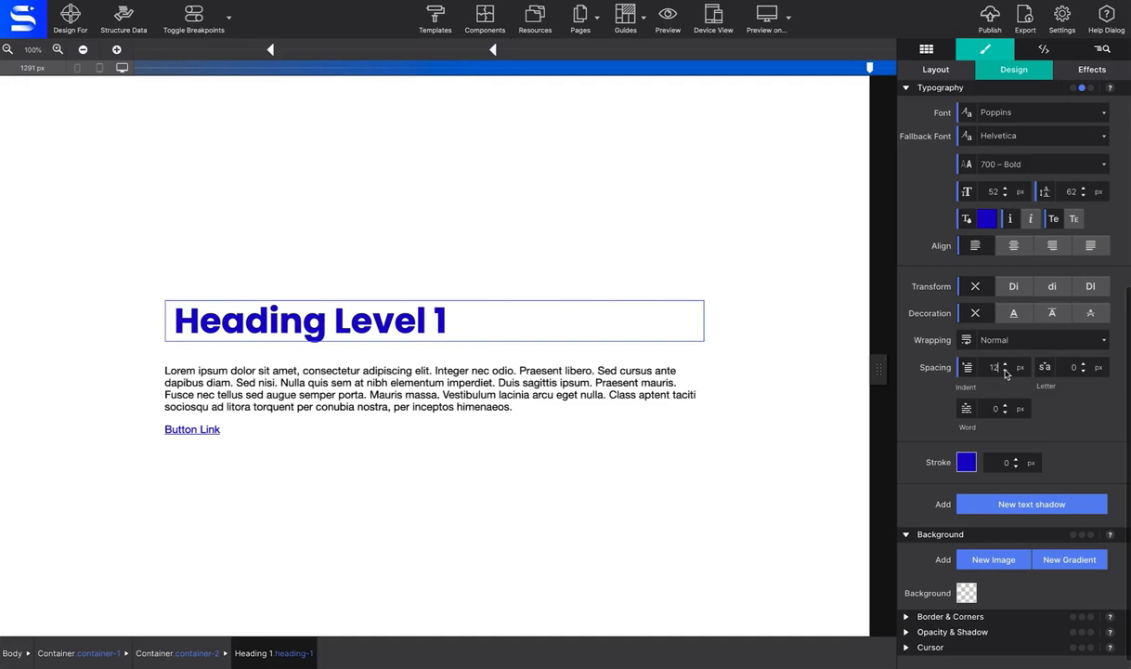
{"action": "scroll", "coordinate": [1005, 369], "scroll_direction": "down", "scroll_amount": 6}
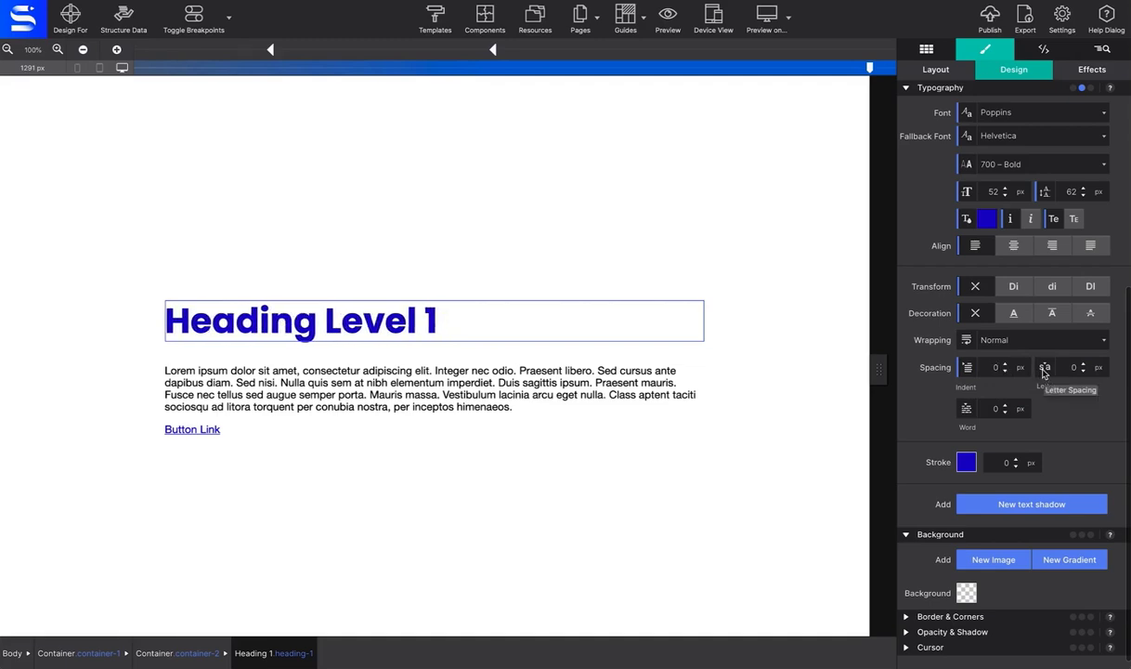
{"action": "scroll", "coordinate": [1083, 368], "scroll_direction": "up", "scroll_amount": 6}
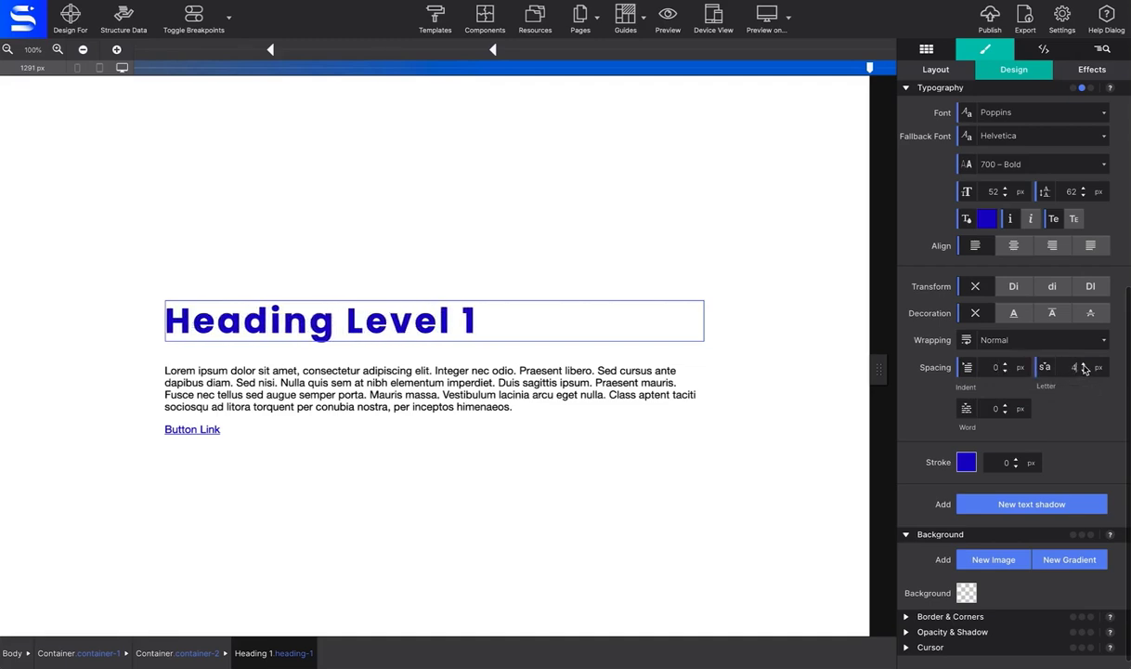
{"action": "scroll", "coordinate": [1084, 369], "scroll_direction": "down", "scroll_amount": 8}
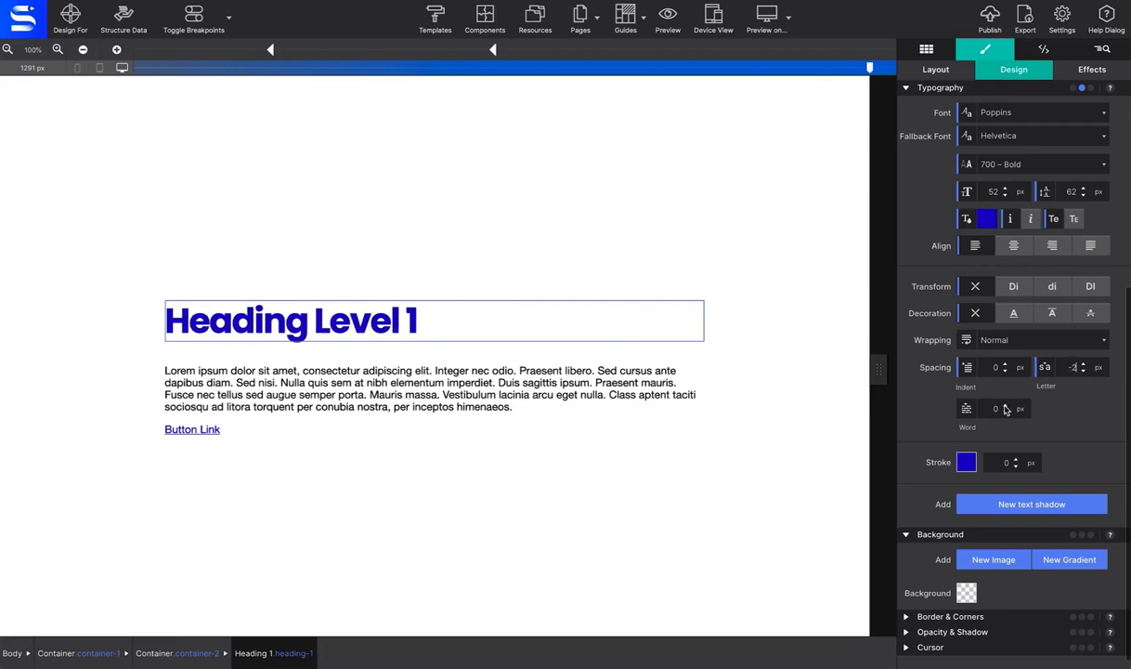
{"action": "scroll", "coordinate": [1005, 410], "scroll_direction": "up", "scroll_amount": 6}
{"action": "scroll", "coordinate": [1005, 410], "scroll_direction": "down", "scroll_amount": 4}
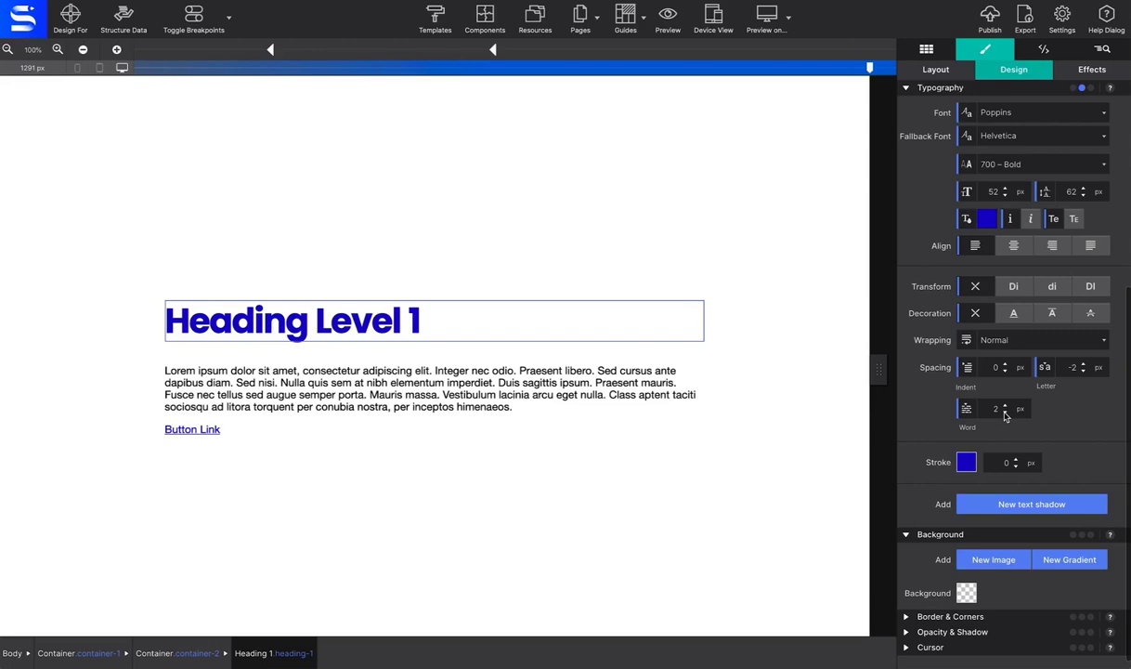
Make the heading text transparent with a 2 px red outline
{"action": "left_click", "coordinate": [987, 223]}
{"action": "left_click", "coordinate": [1009, 283]}
{"action": "left_click", "coordinate": [1097, 409]}
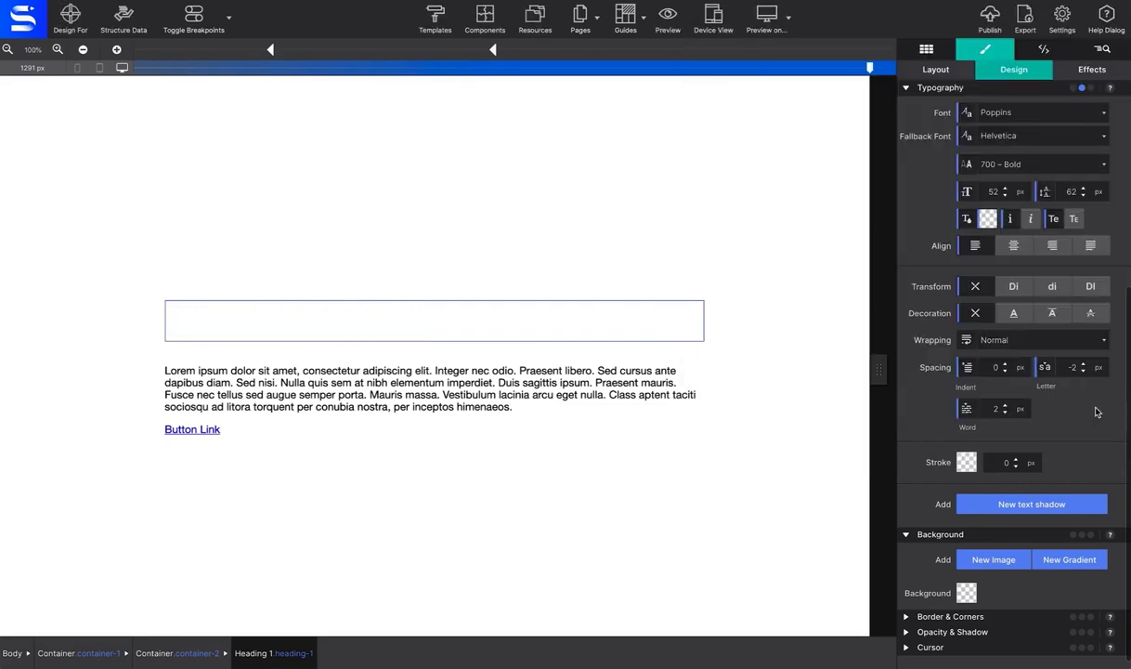
{"action": "left_click", "coordinate": [970, 464]}
{"action": "left_click", "coordinate": [947, 525]}
{"action": "left_click", "coordinate": [1101, 648]}
{"action": "left_click", "coordinate": [1017, 460]}
{"action": "left_click", "coordinate": [1016, 459]}
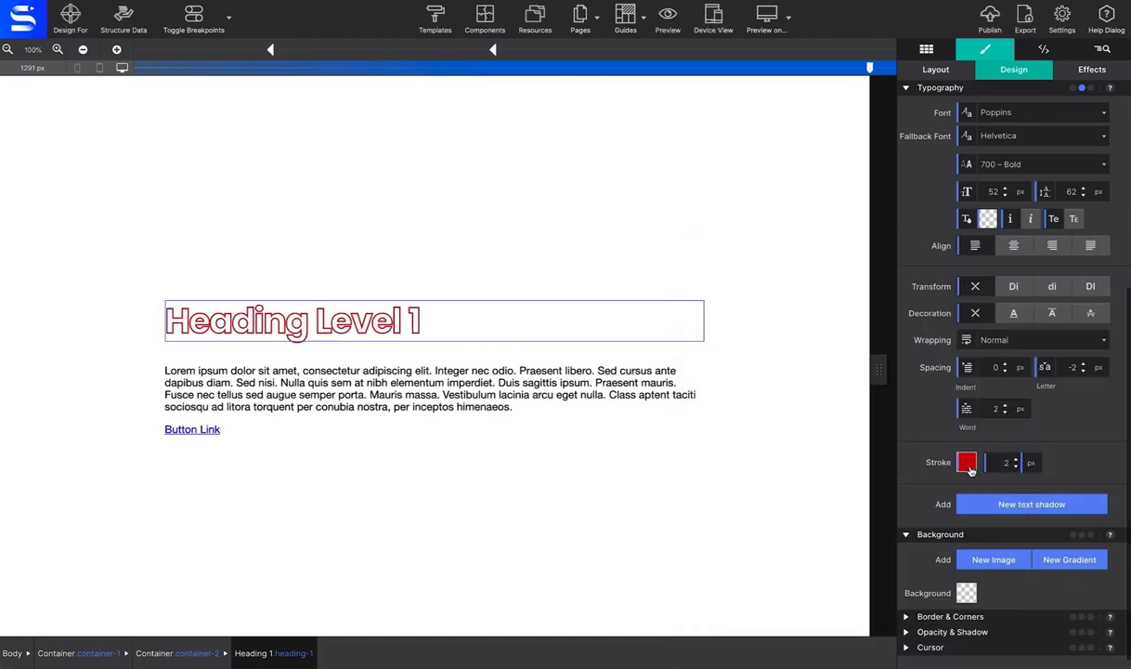
Make the heading outline transparent and restore the blue text colour
{"action": "left_click", "coordinate": [969, 469]}
{"action": "left_click", "coordinate": [1008, 524]}
{"action": "left_click", "coordinate": [1096, 649]}
{"action": "left_click", "coordinate": [987, 218]}
{"action": "left_click", "coordinate": [974, 284]}
{"action": "left_click", "coordinate": [1096, 411]}
Try a red text shadow with its X offset adjusted, then delete the shadow
{"action": "left_click", "coordinate": [1031, 503]}
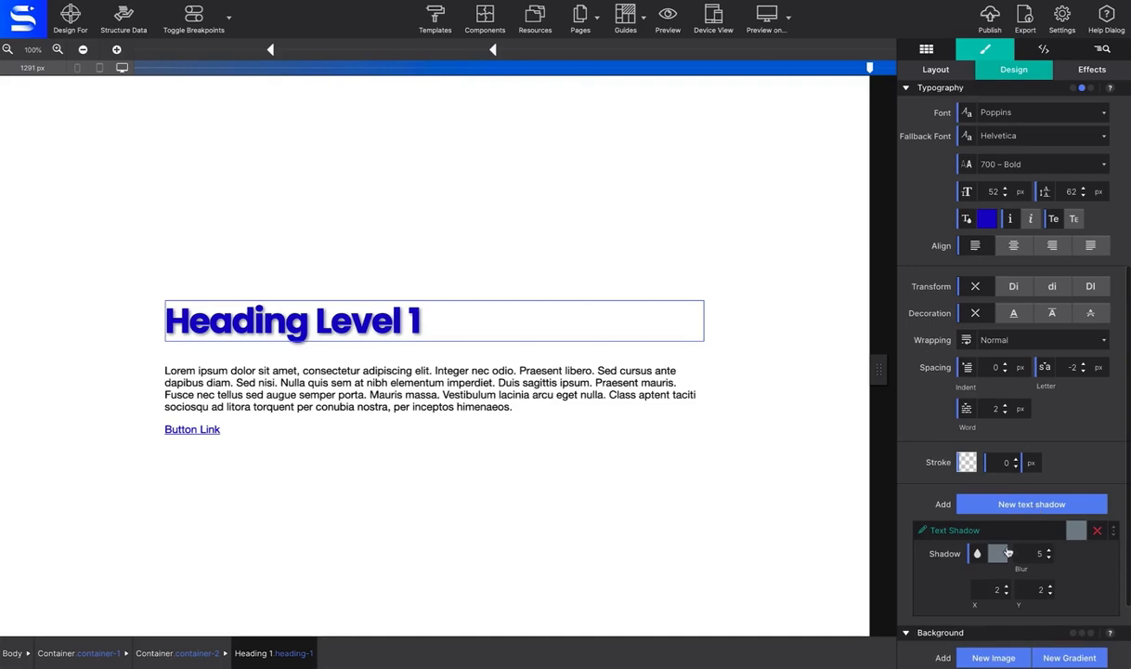
{"action": "left_click", "coordinate": [957, 529]}
{"action": "left_click", "coordinate": [941, 526]}
{"action": "left_click", "coordinate": [1101, 652]}
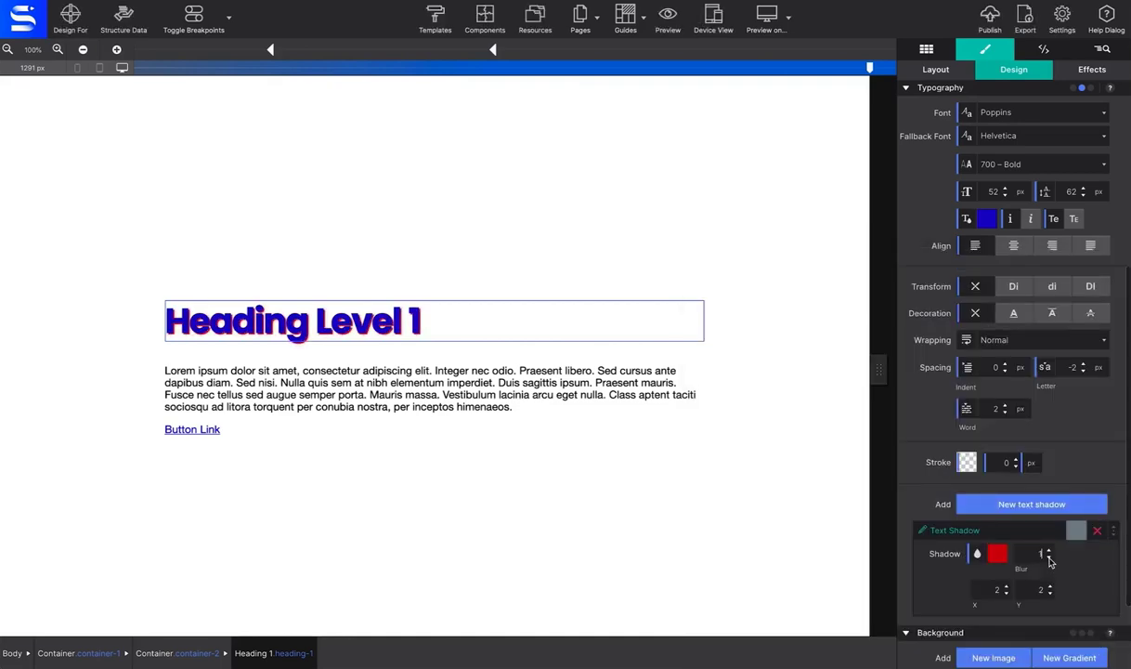
{"action": "left_click", "coordinate": [1005, 586]}
{"action": "left_click", "coordinate": [1006, 586]}
{"action": "left_click", "coordinate": [1006, 592]}
{"action": "left_click", "coordinate": [1006, 593]}
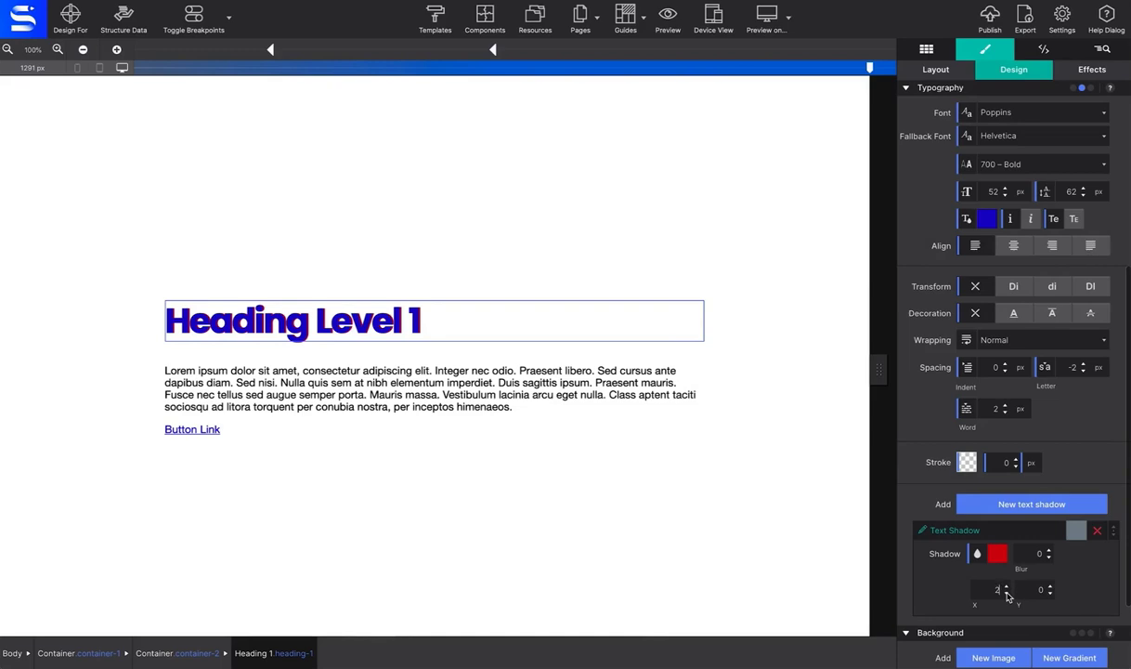
{"action": "left_click", "coordinate": [1097, 530]}
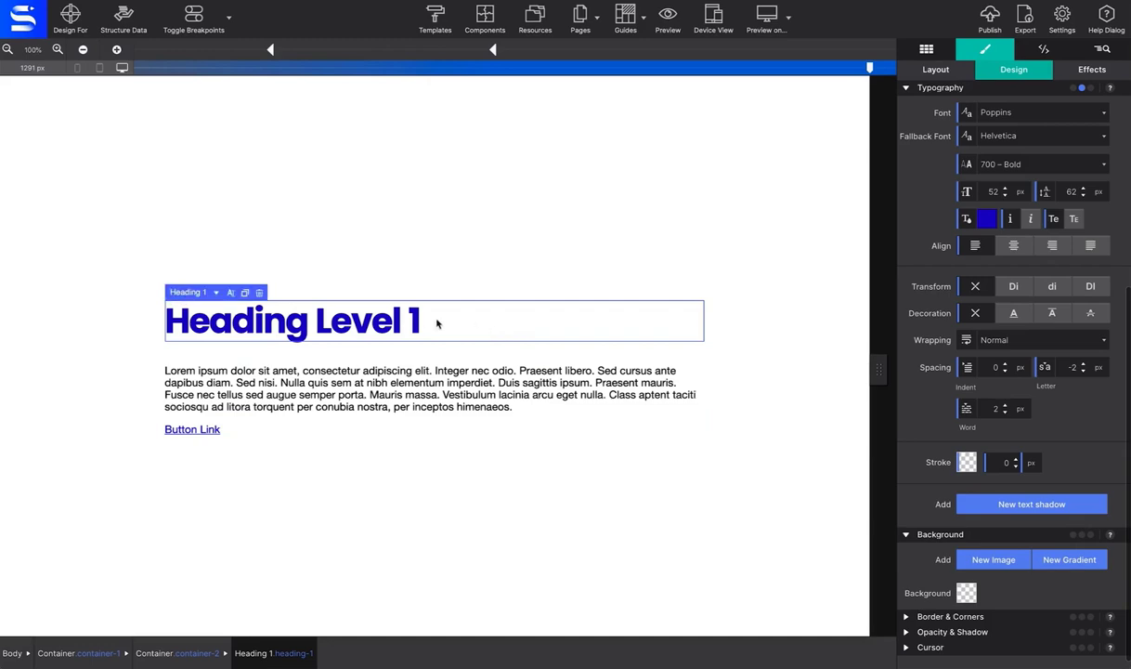
Replace the heading text with 'Let's Do It Better.'
{"action": "double_click", "coordinate": [390, 321]}
{"action": "type", "text": "Let's Do It Better."}
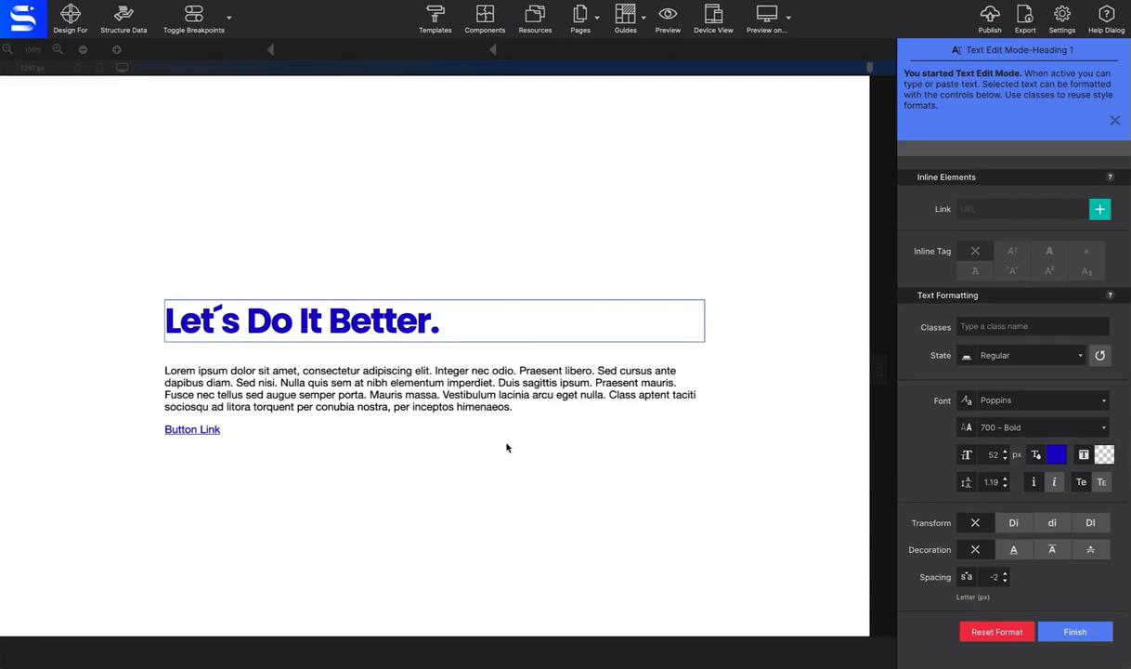
{"action": "left_click", "coordinate": [1064, 632]}
Give the paragraph Poppins font, Helvetica fallback and 20 px size
{"action": "left_click", "coordinate": [650, 391]}
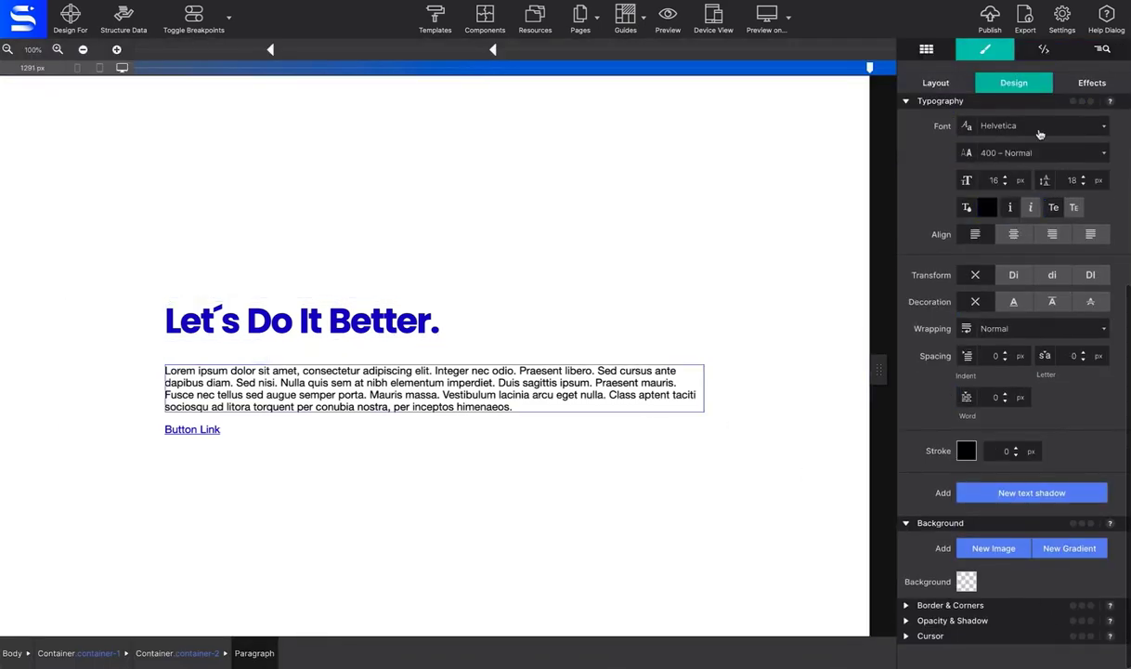
{"action": "left_click", "coordinate": [1031, 126]}
{"action": "left_click", "coordinate": [1027, 183]}
{"action": "left_click", "coordinate": [1022, 149]}
{"action": "left_click", "coordinate": [1012, 172]}
{"action": "left_click_drag", "start_coordinate": [967, 205], "coordinate": [1033, 204]}
Replace the paragraph with the four-line text about 20 things missed in Europe
{"action": "double_click", "coordinate": [531, 361]}
{"action": "type", "text": "As the busi"}
{"action": "type", "text": "get moving again,"}
{"action": "key", "text": "Return"}
{"action": "type", "text": "here are 20 things that you might have missed about"}
{"action": "key", "text": "Return"}
{"action": "type", "text": "Europe during the past 12 months."}
{"action": "key", "text": "Return"}
{"action": "type", "text": "Plus: a taste of what to look forward to this decade."}
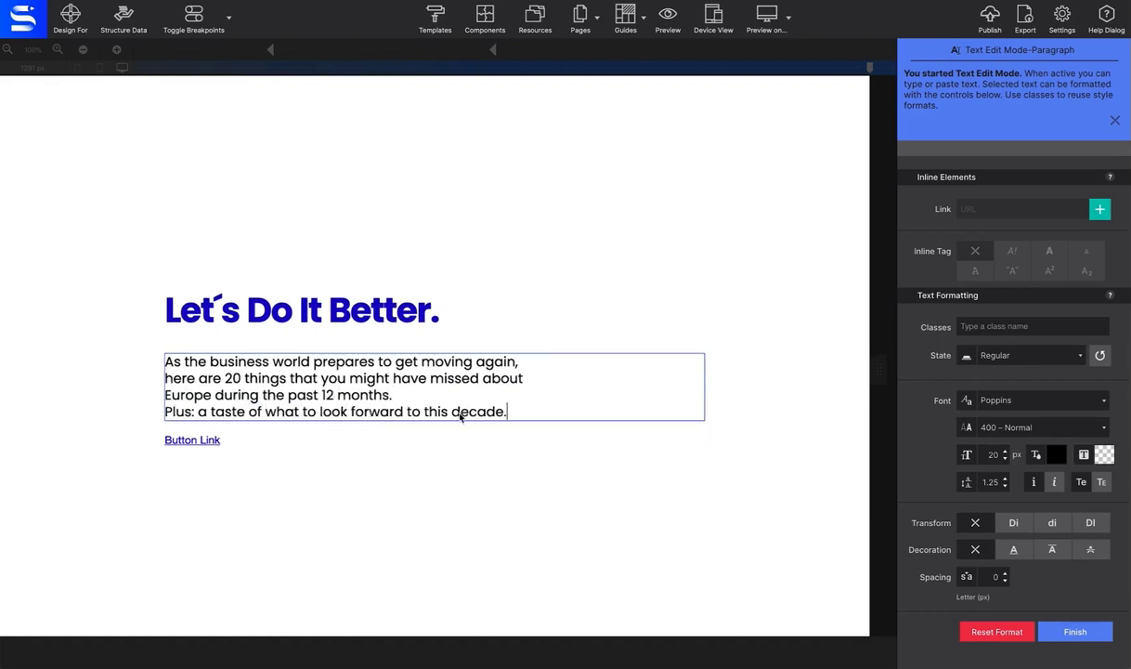
Give the last line 'Plus: a taste of what to look forward to this decade.' a red-text class
{"action": "triple_click", "coordinate": [460, 417]}
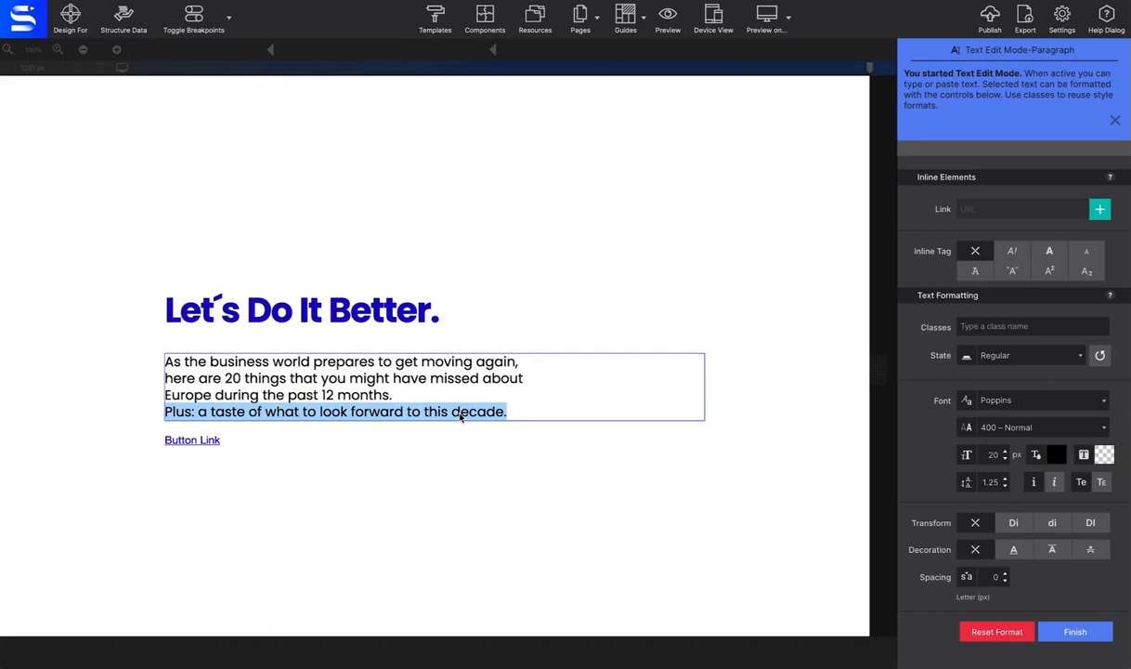
{"action": "left_click", "coordinate": [1023, 326]}
{"action": "type", "text": "red-text"}
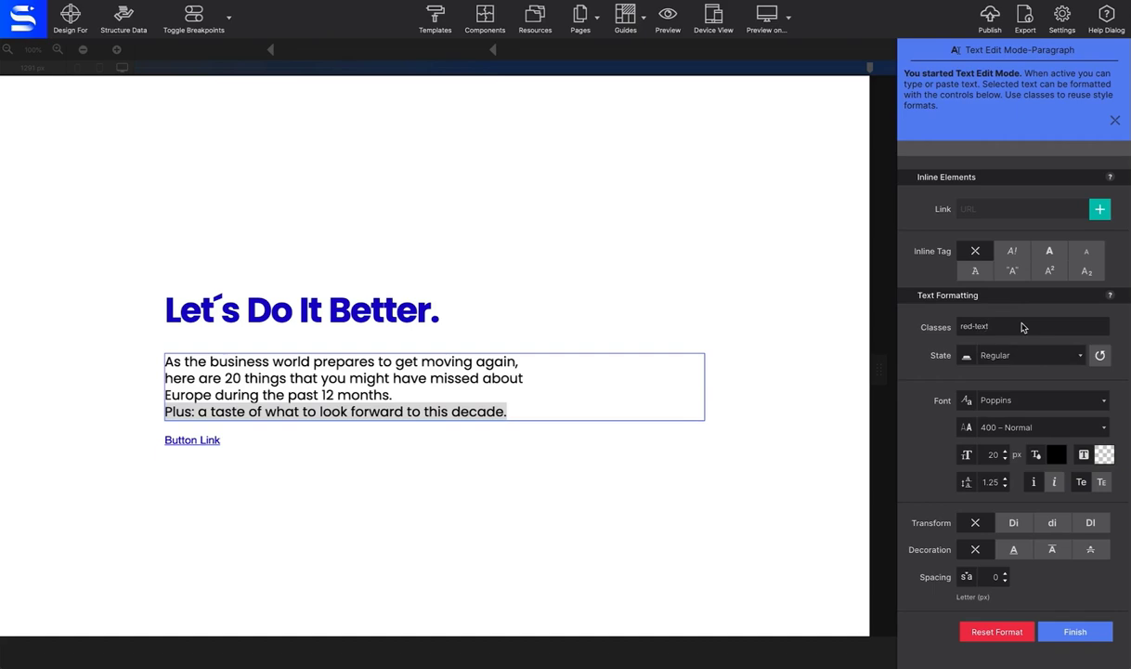
{"action": "key", "text": "Return"}
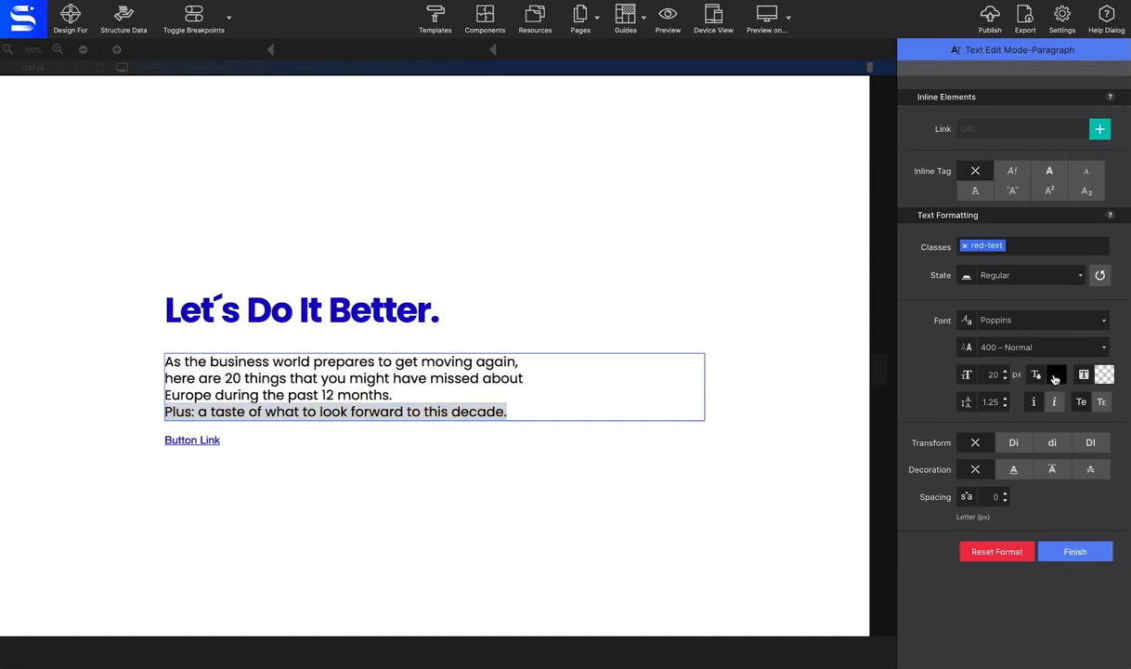
Set the red-text class's text colour to red, then select the word Europe
{"action": "left_click", "coordinate": [1056, 374]}
{"action": "left_click", "coordinate": [941, 436]}
{"action": "left_click", "coordinate": [1102, 560]}
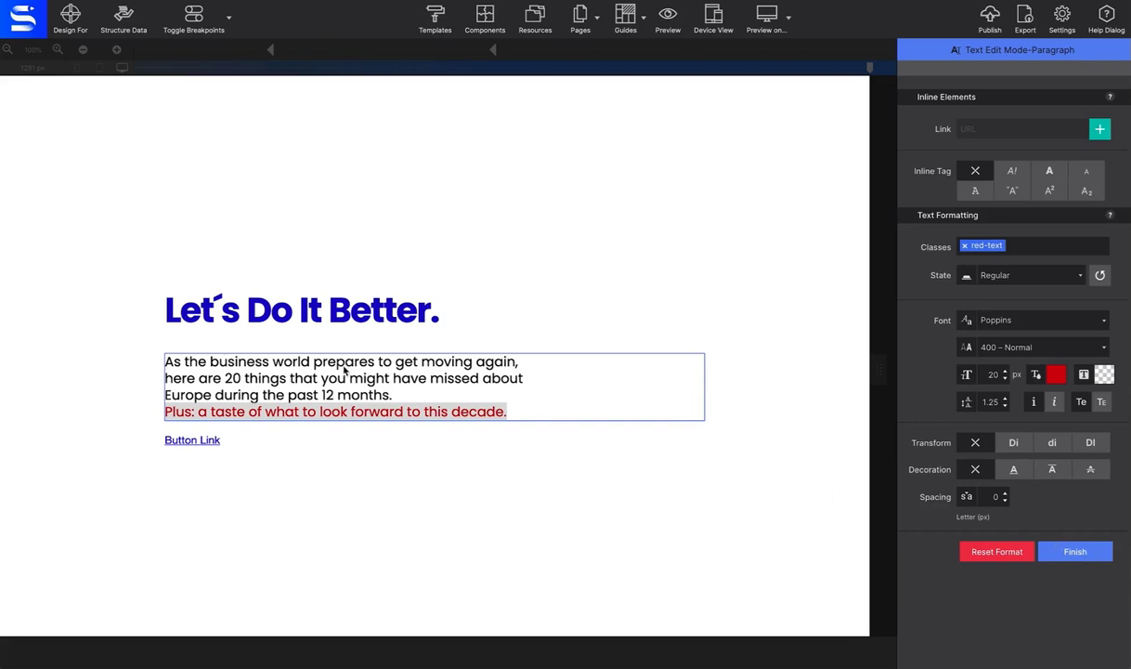
{"action": "double_click", "coordinate": [199, 394]}
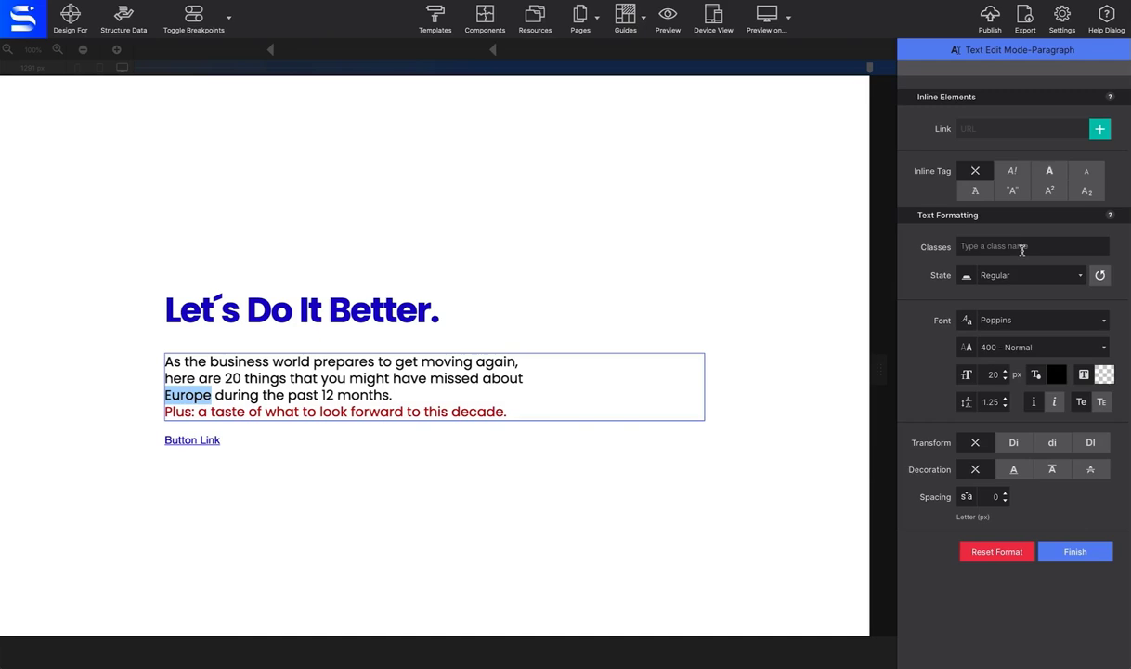
{"action": "left_click", "coordinate": [1100, 130]}
{"action": "left_click", "coordinate": [1005, 204]}
{"action": "type", "text": "Europe"}
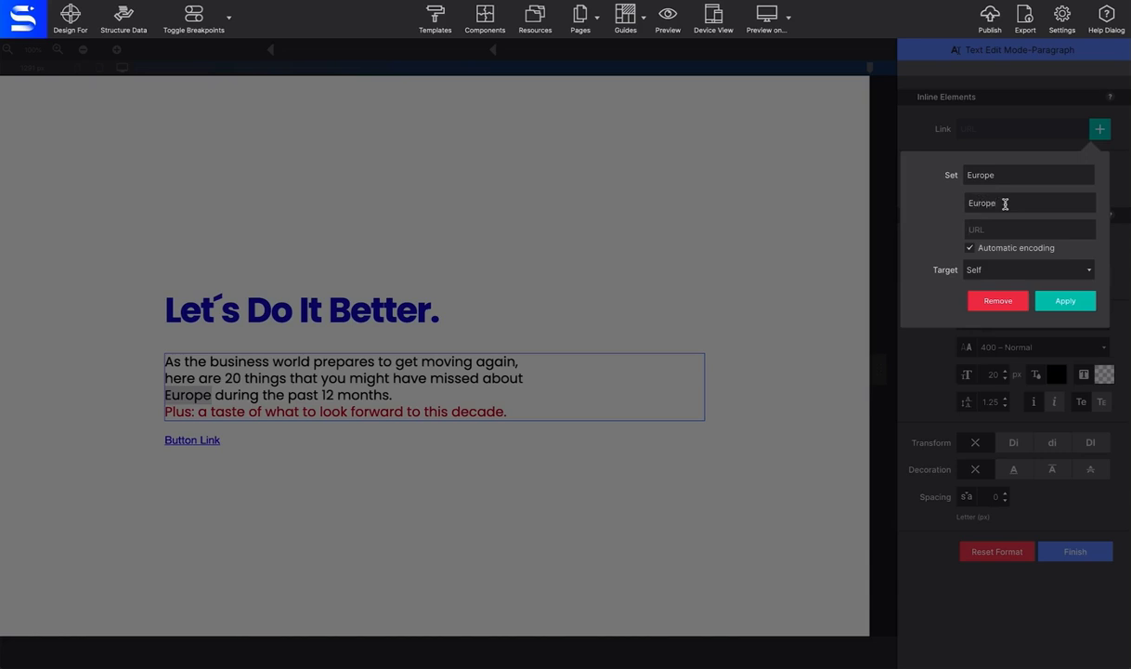
{"action": "type", "text": "https://visiteurope.com/en/"}
{"action": "left_click", "coordinate": [1062, 300]}
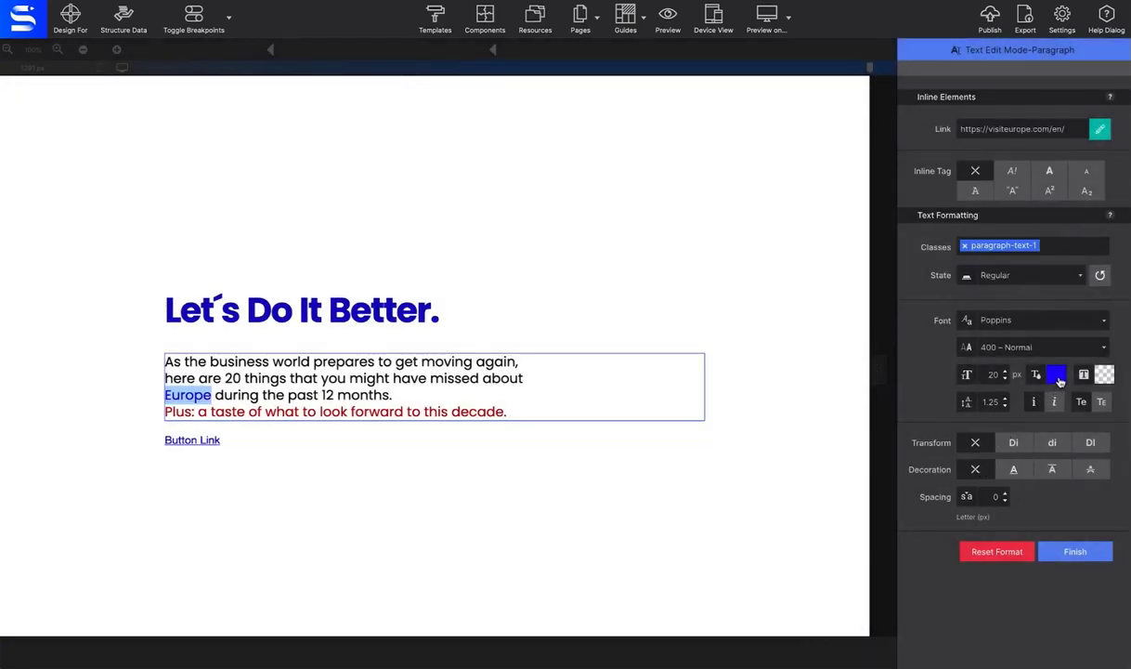
{"action": "left_click", "coordinate": [1063, 282]}
Make the Europe link turn red (#bf1f1f) on hover, leaving its regular state blue
{"action": "left_click", "coordinate": [1062, 301]}
{"action": "left_click", "coordinate": [1056, 373]}
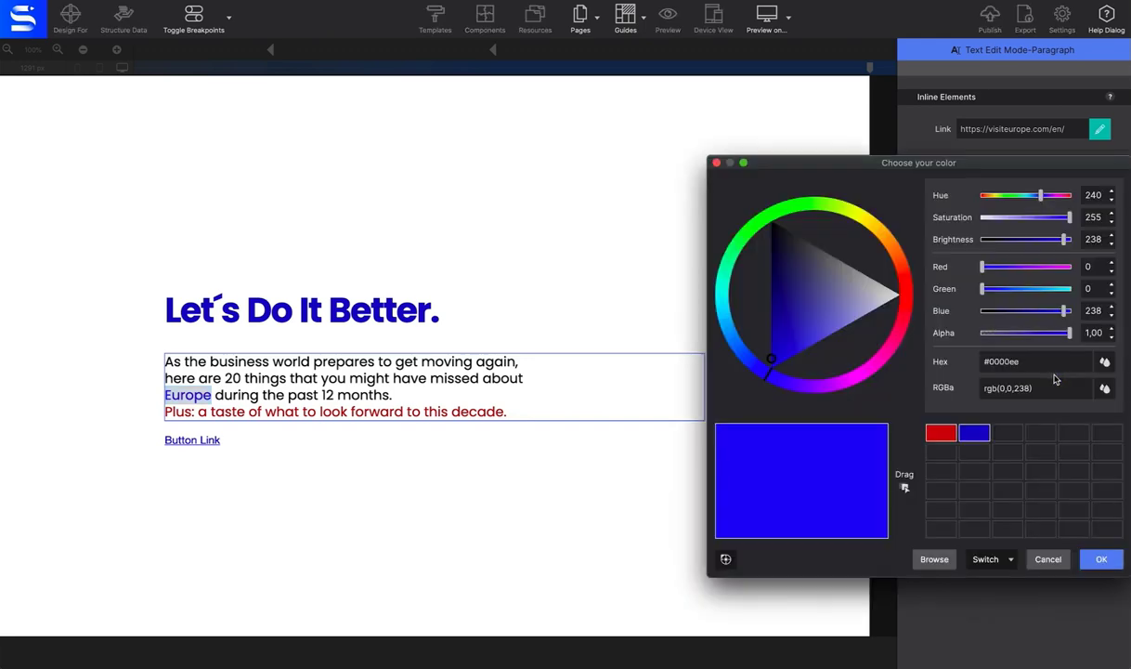
{"action": "left_click", "coordinate": [942, 434]}
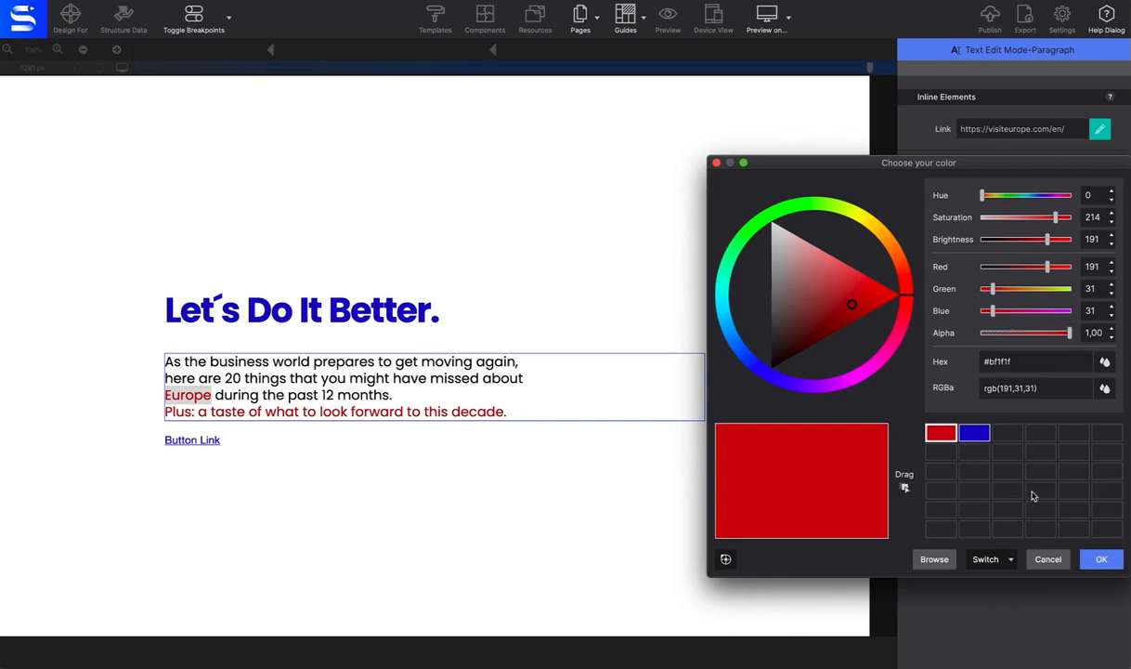
{"action": "left_click", "coordinate": [1103, 560]}
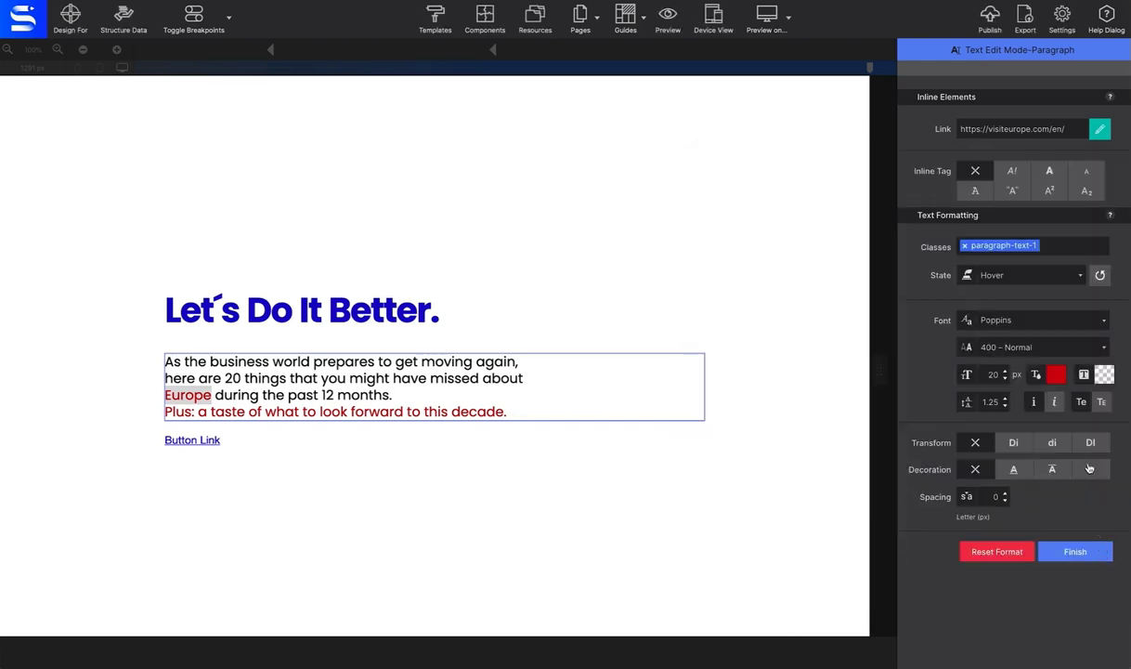
{"action": "left_click", "coordinate": [1066, 278]}
{"action": "left_click", "coordinate": [1061, 291]}
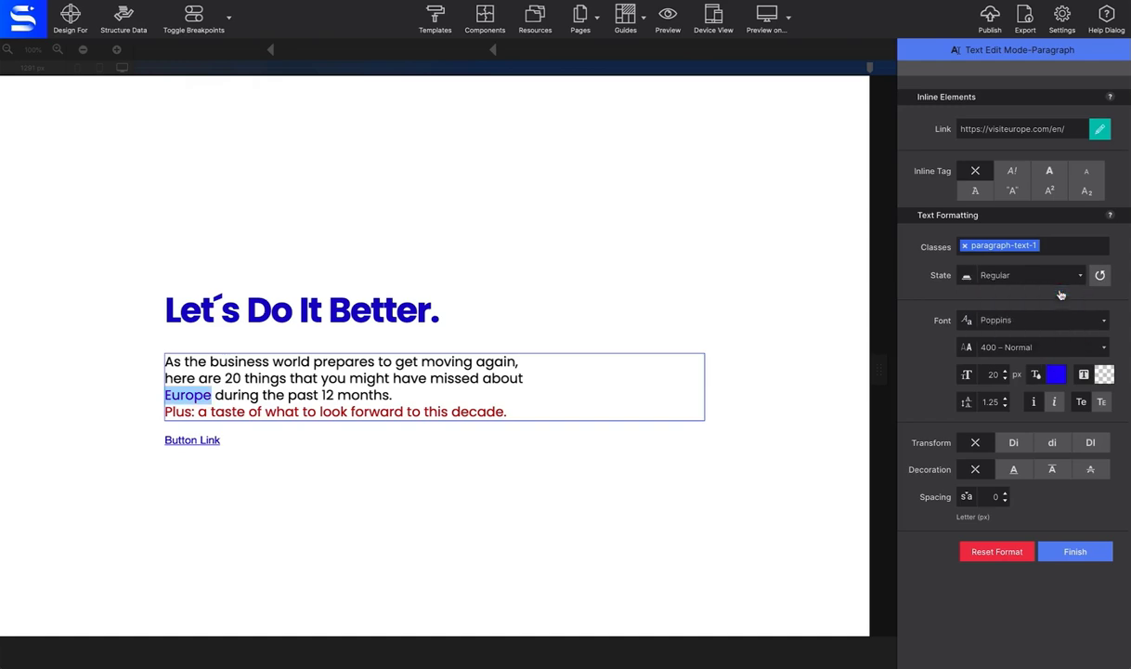
Finish the paragraph edit and preview the page in Safari
{"action": "left_click", "coordinate": [1087, 554]}
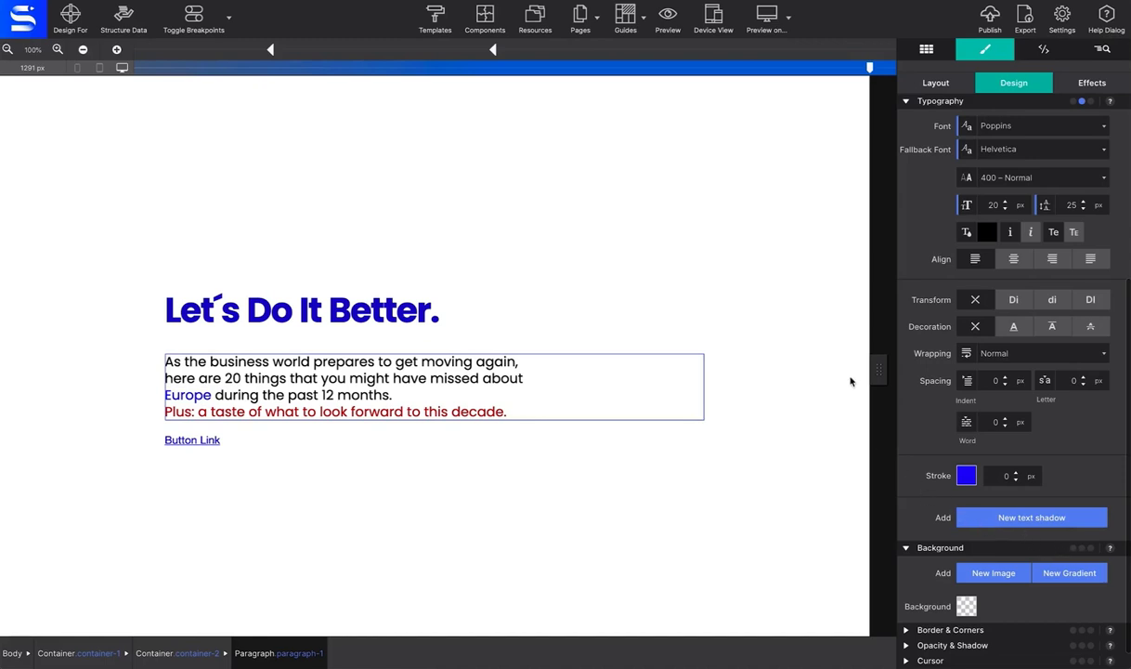
{"action": "left_click", "coordinate": [771, 21]}
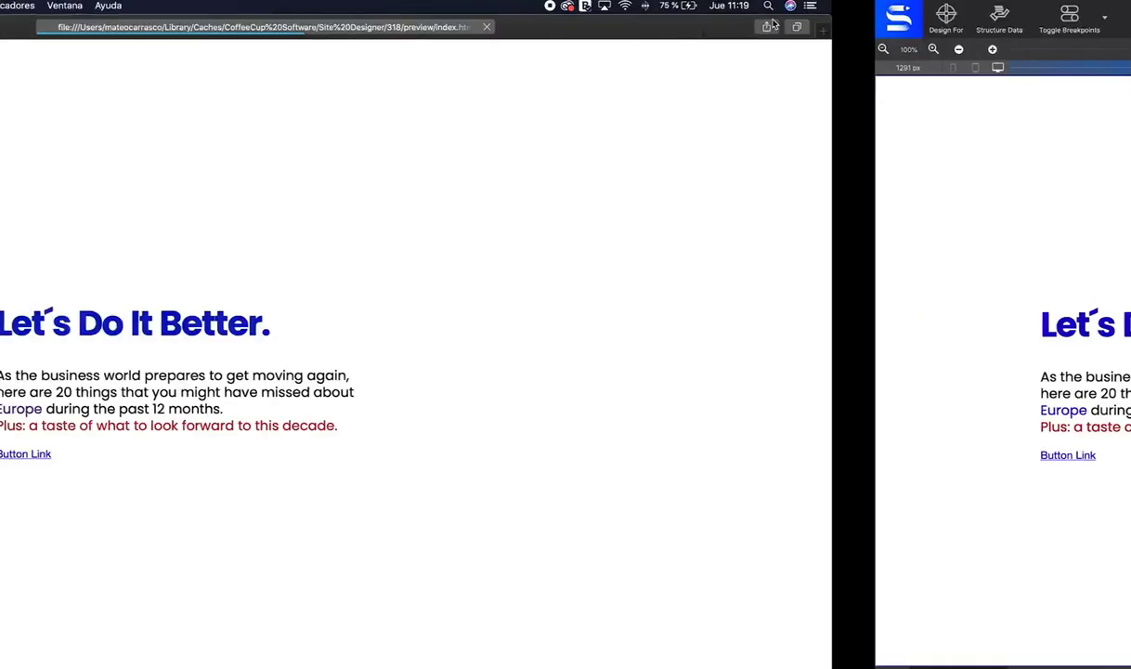